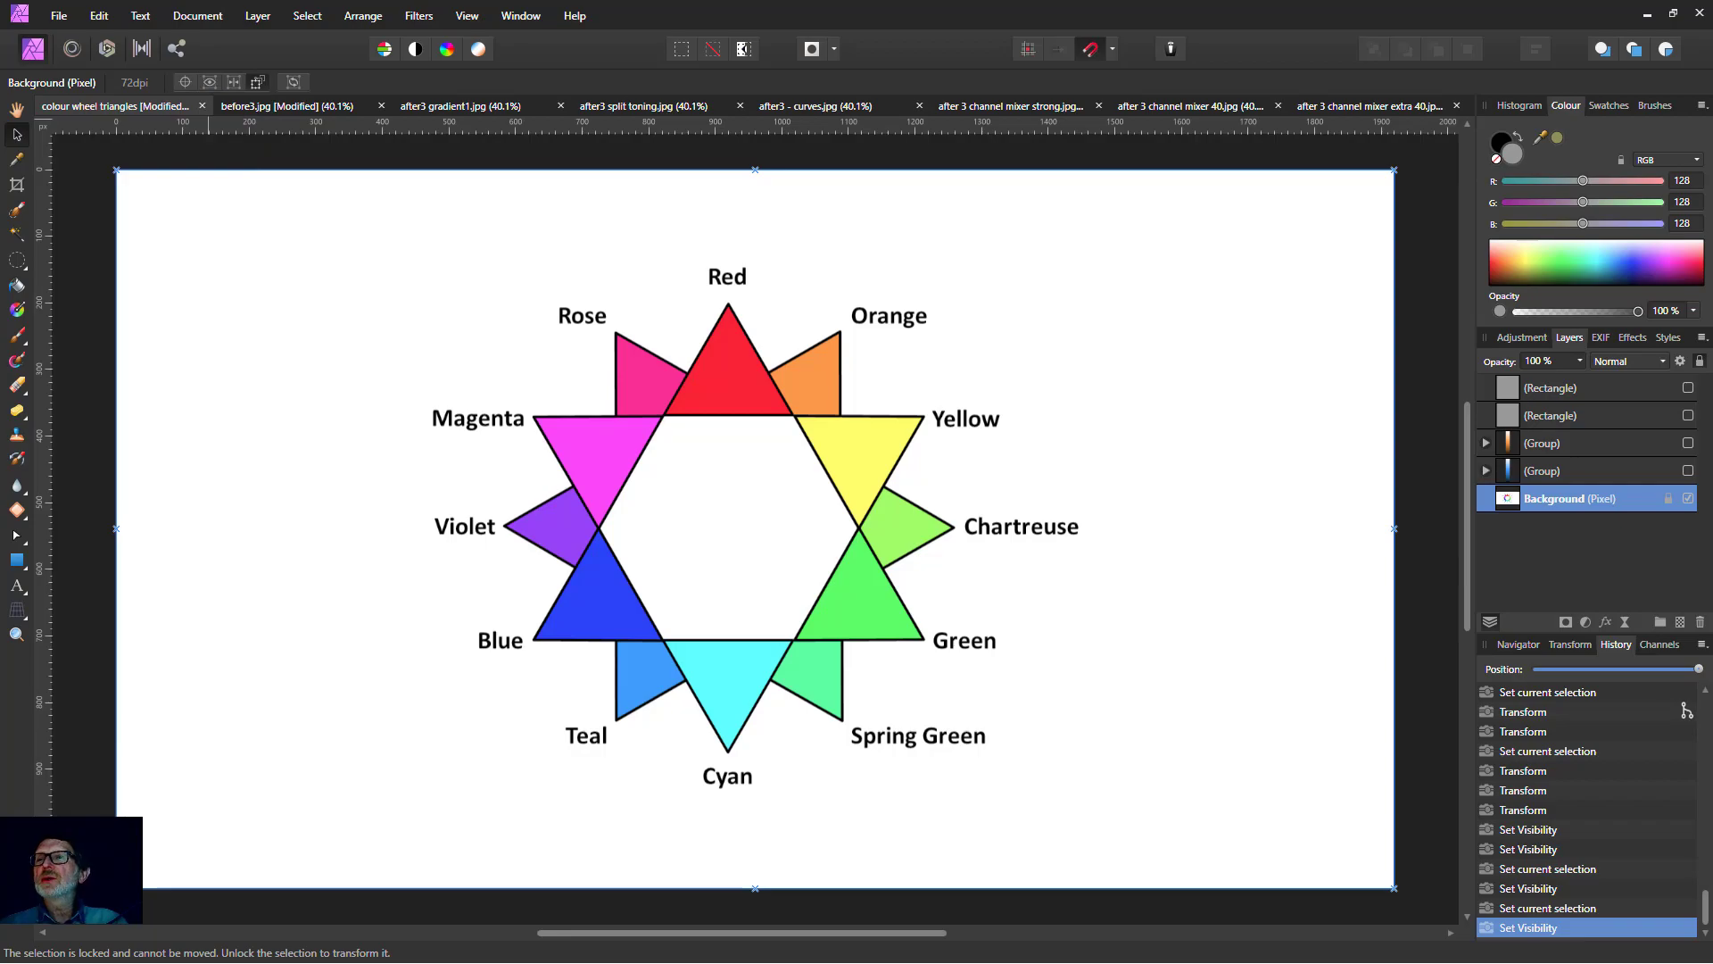
- Browse the Google Images 'teal and orange' results of graded photos, palettes and tutorials
{"action": "key", "text": "alt+Tab"}
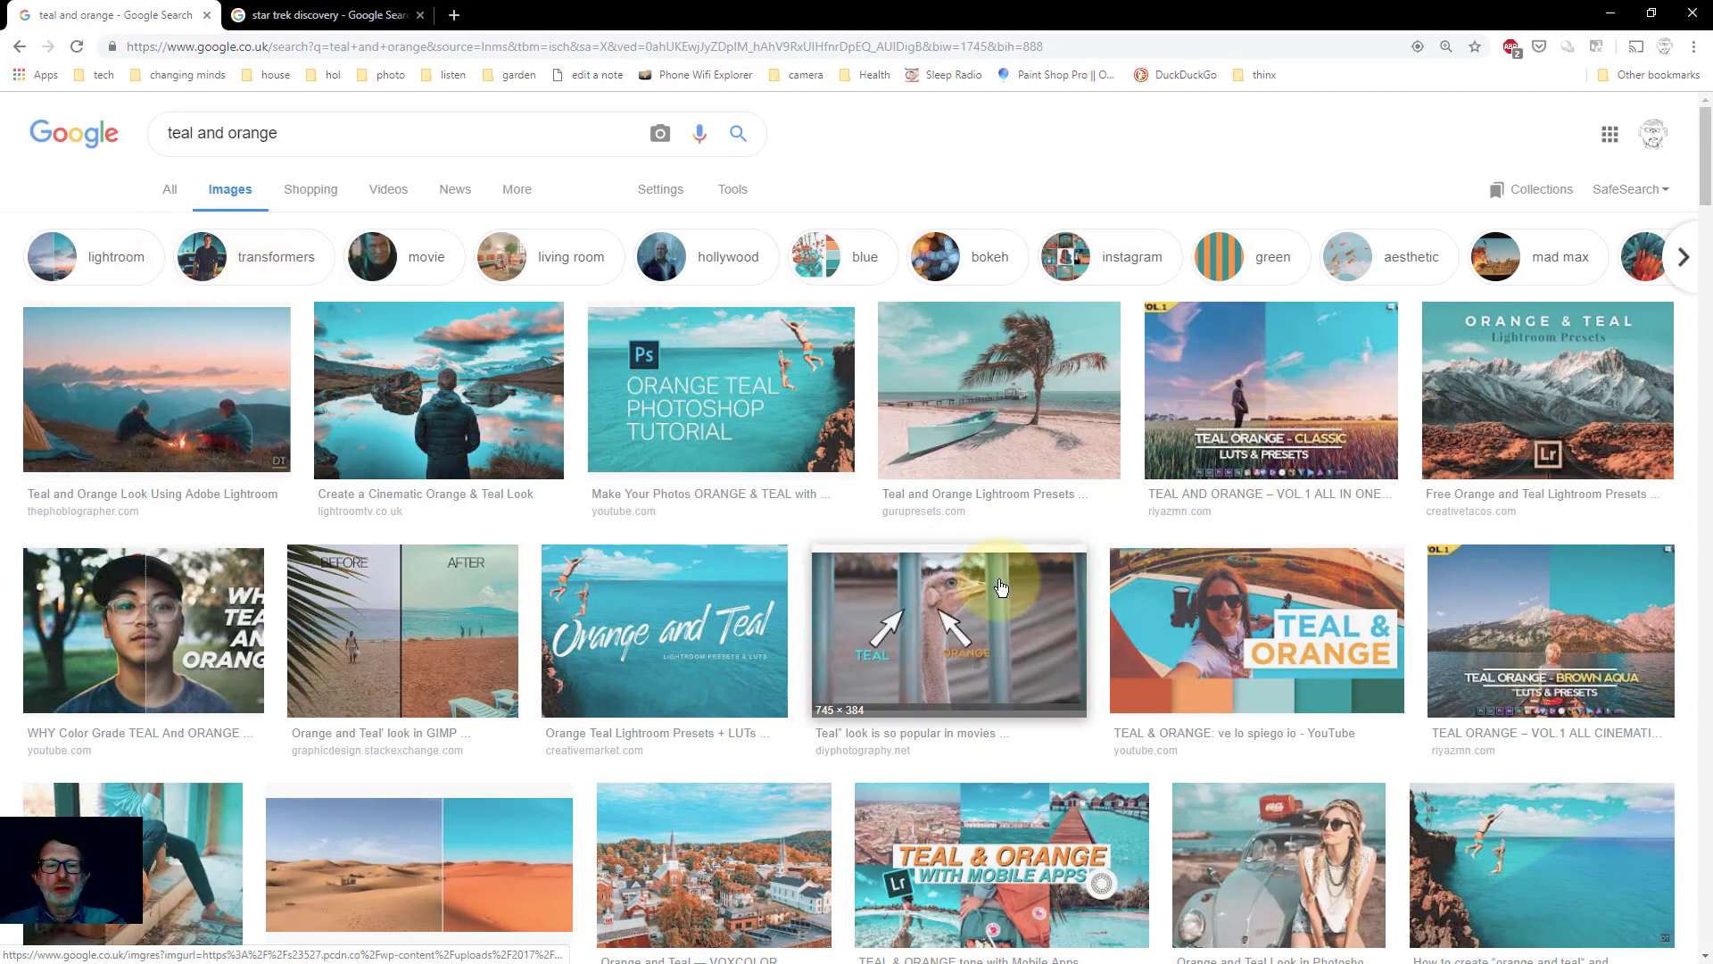
{"action": "scroll", "coordinate": [935, 535], "scroll_direction": "down", "scroll_amount": 2}
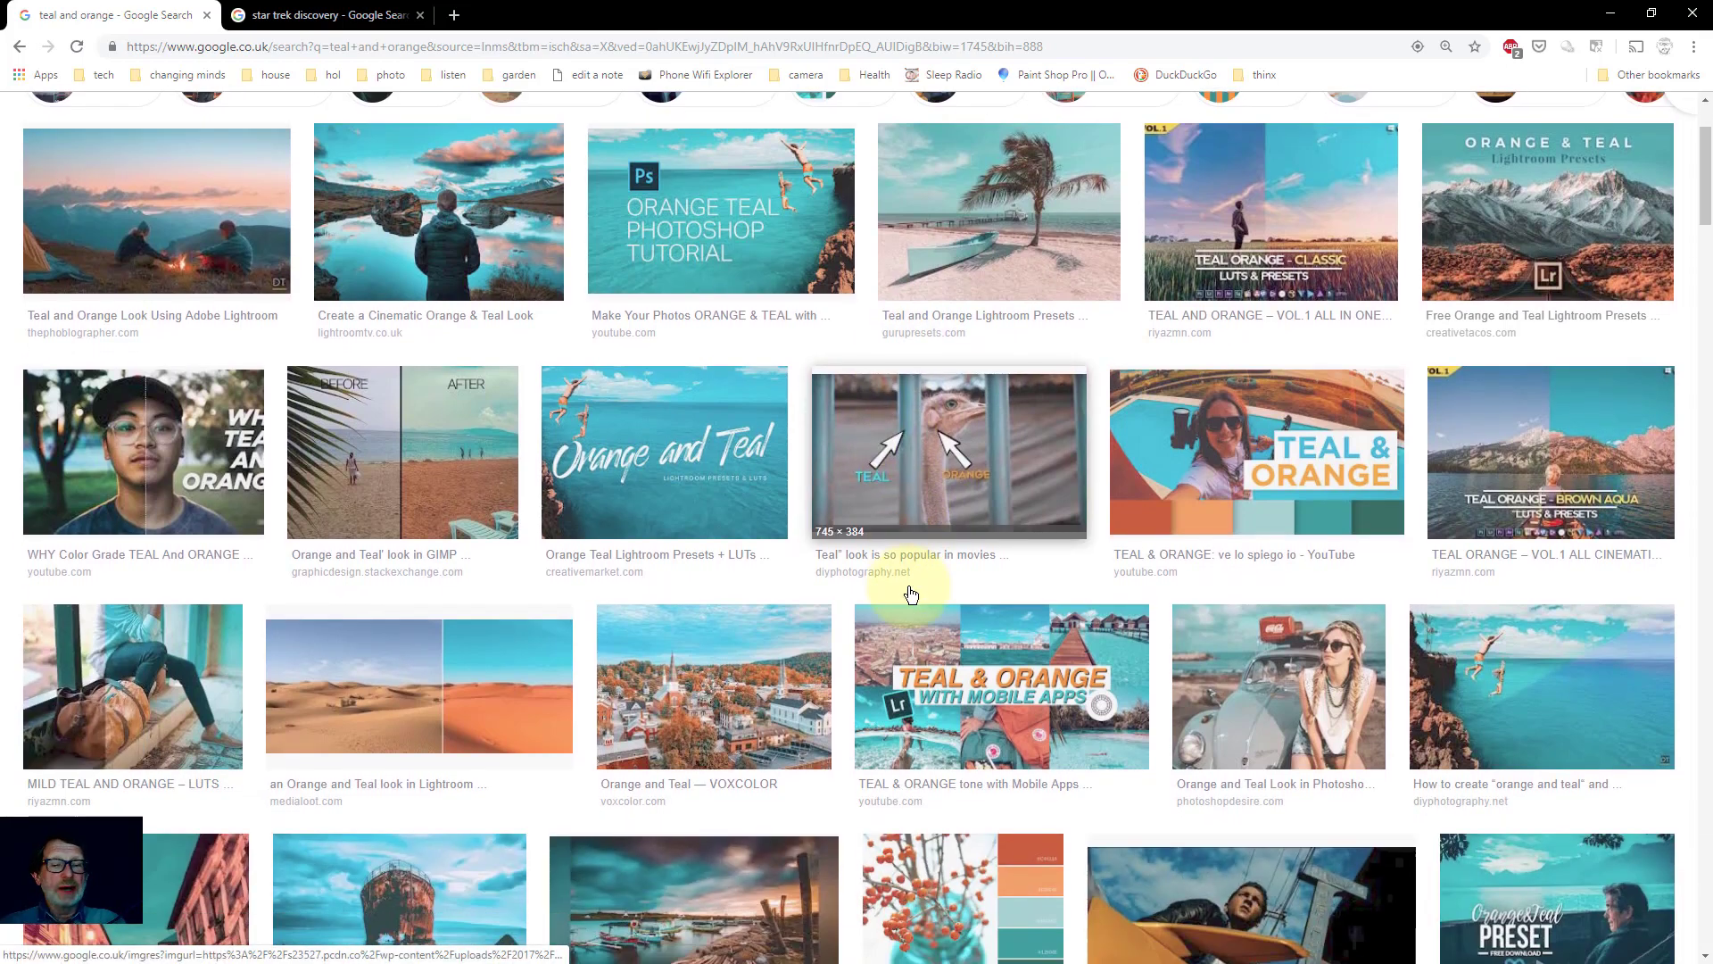
{"action": "scroll", "coordinate": [909, 596], "scroll_direction": "down", "scroll_amount": 5}
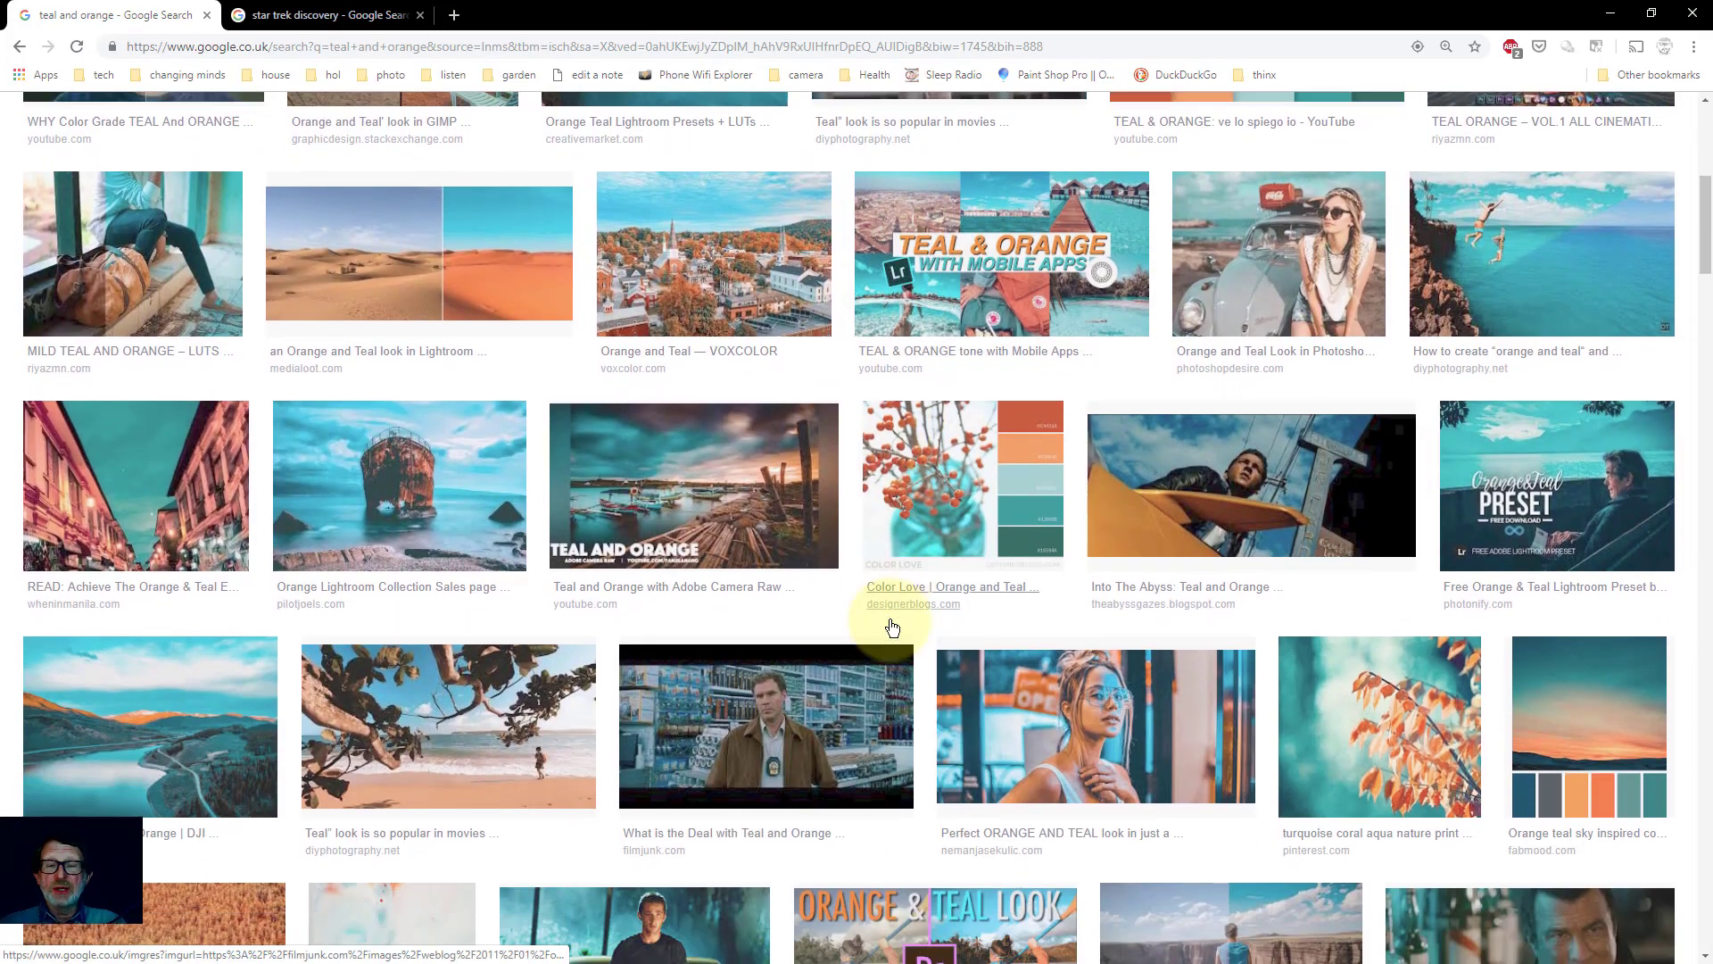
{"action": "scroll", "coordinate": [893, 627], "scroll_direction": "down", "scroll_amount": 2}
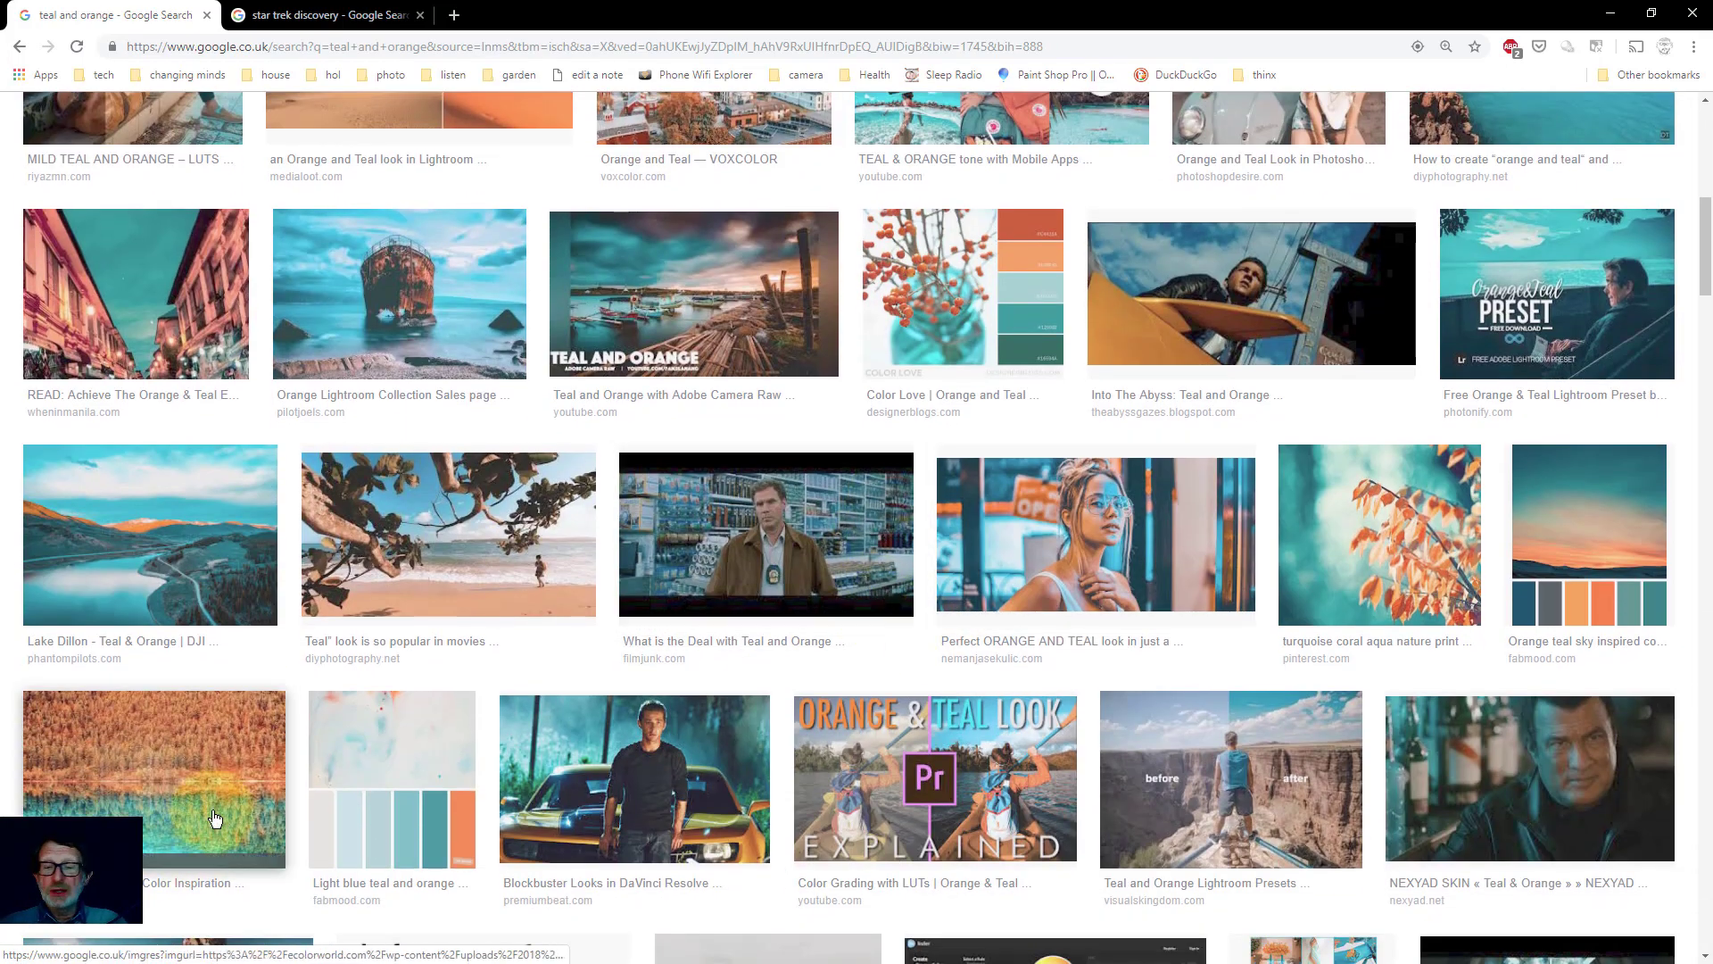
{"action": "scroll", "coordinate": [817, 589], "scroll_direction": "down", "scroll_amount": 4}
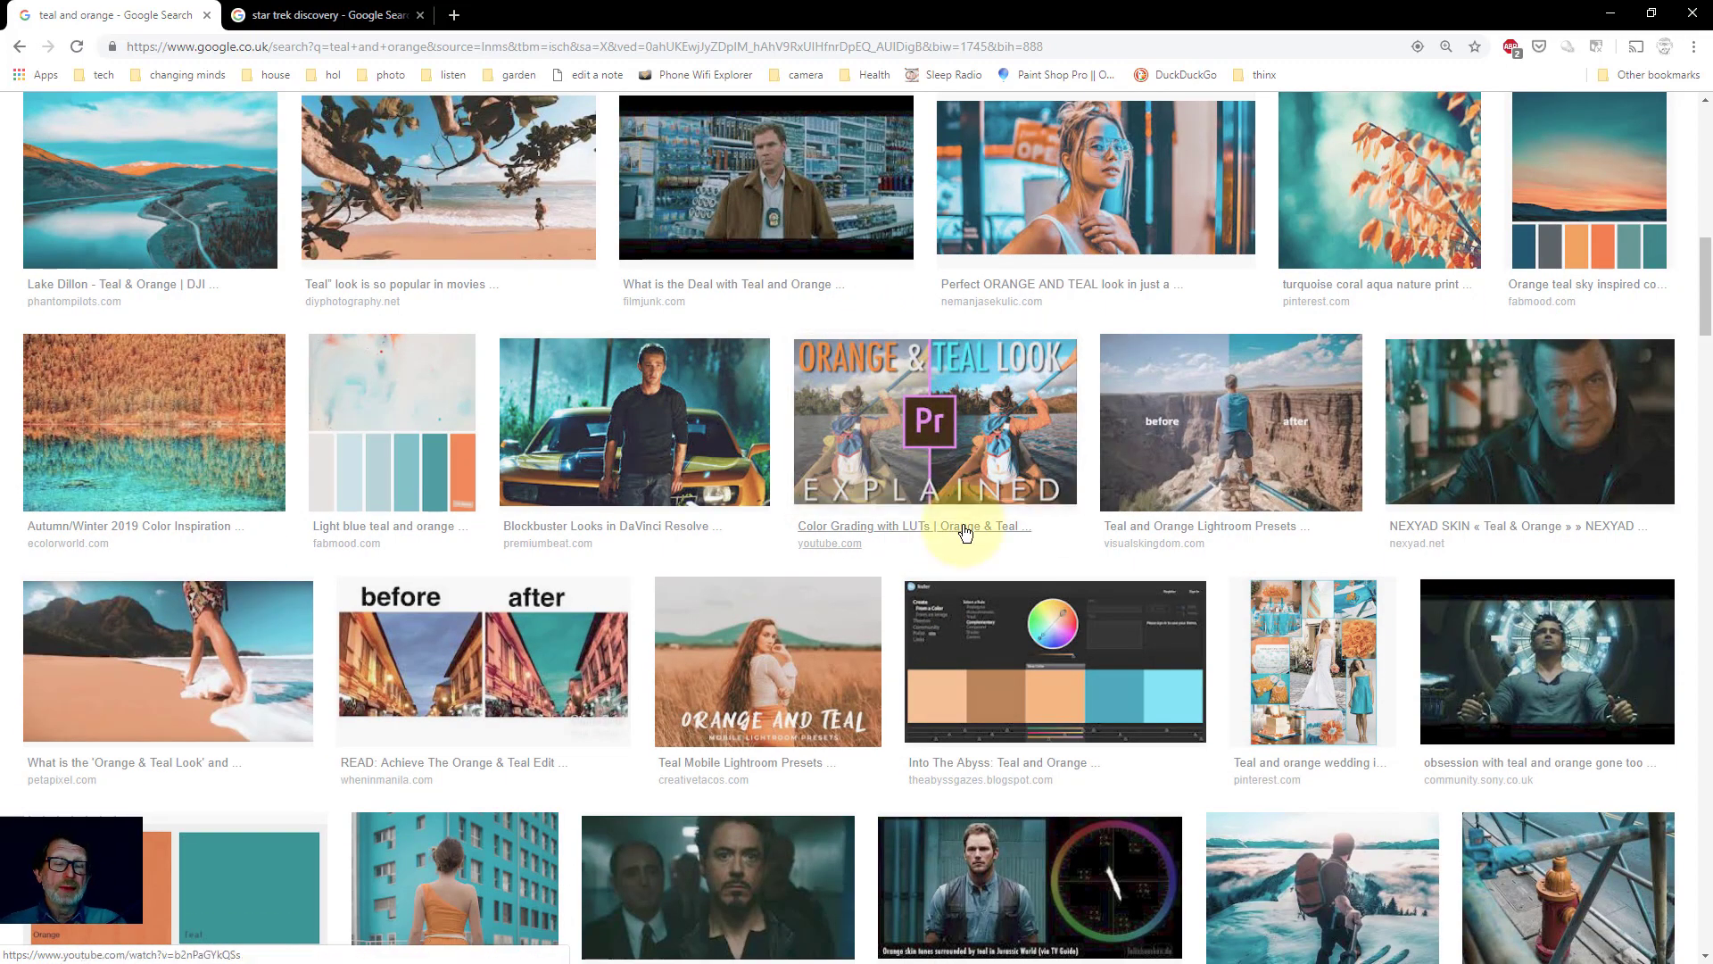
{"action": "scroll", "coordinate": [738, 683], "scroll_direction": "down", "scroll_amount": 8}
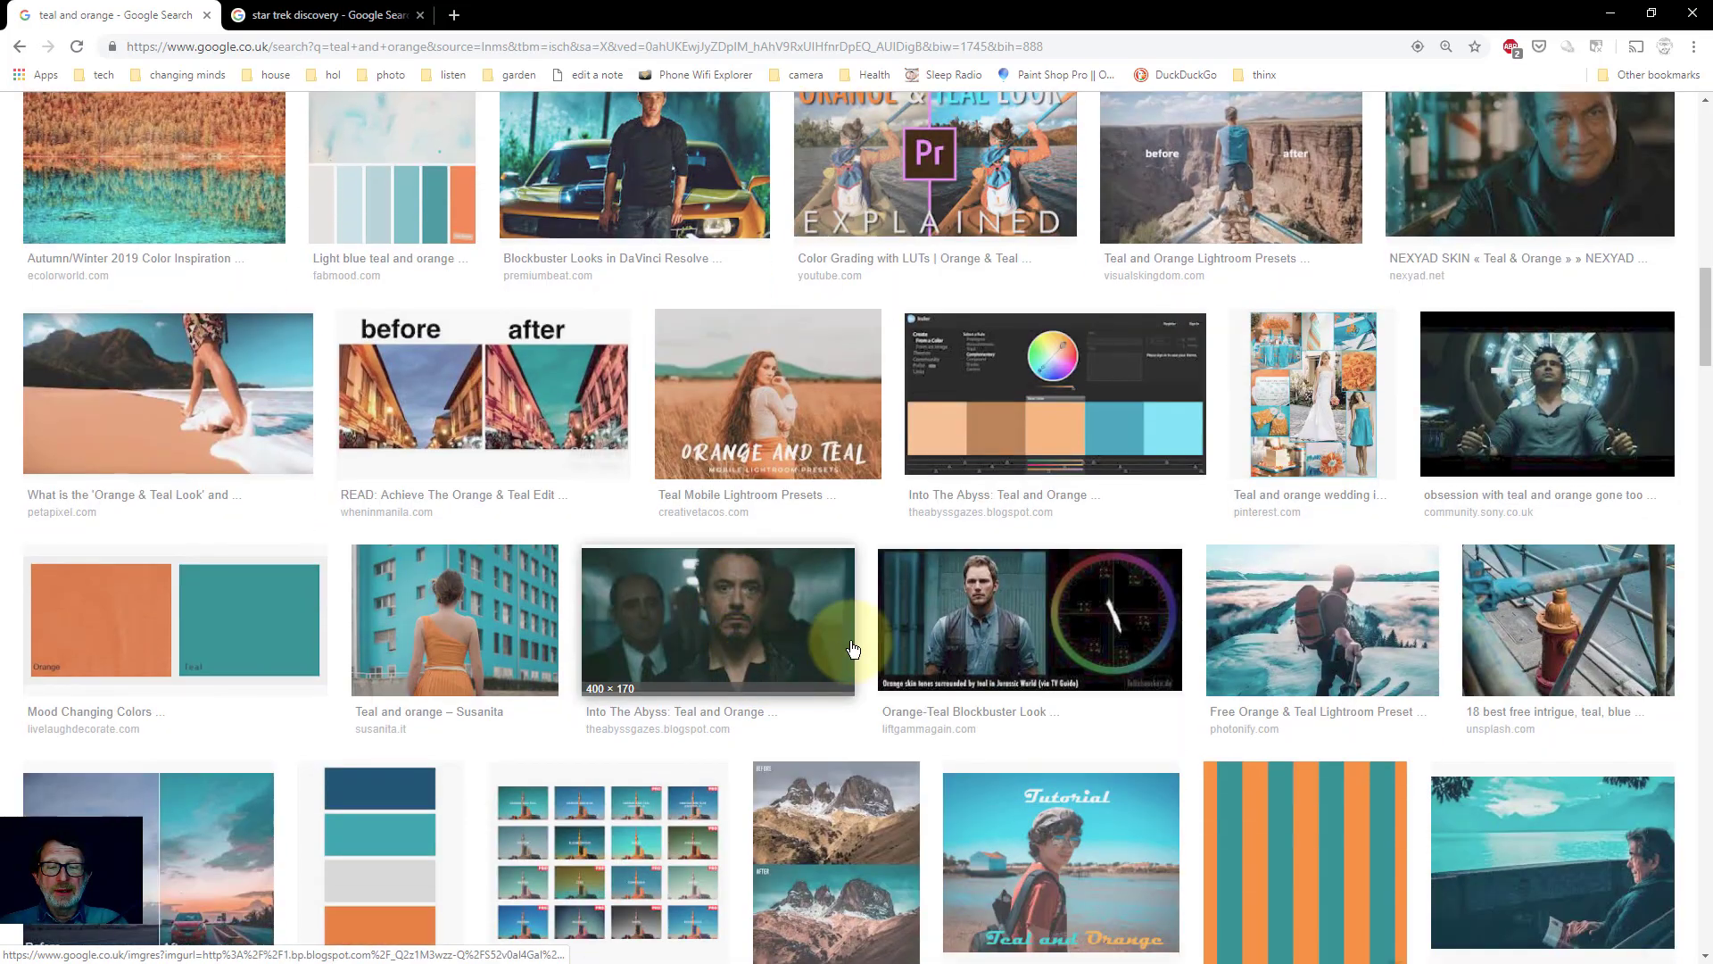
{"action": "scroll", "coordinate": [853, 627], "scroll_direction": "down", "scroll_amount": 7}
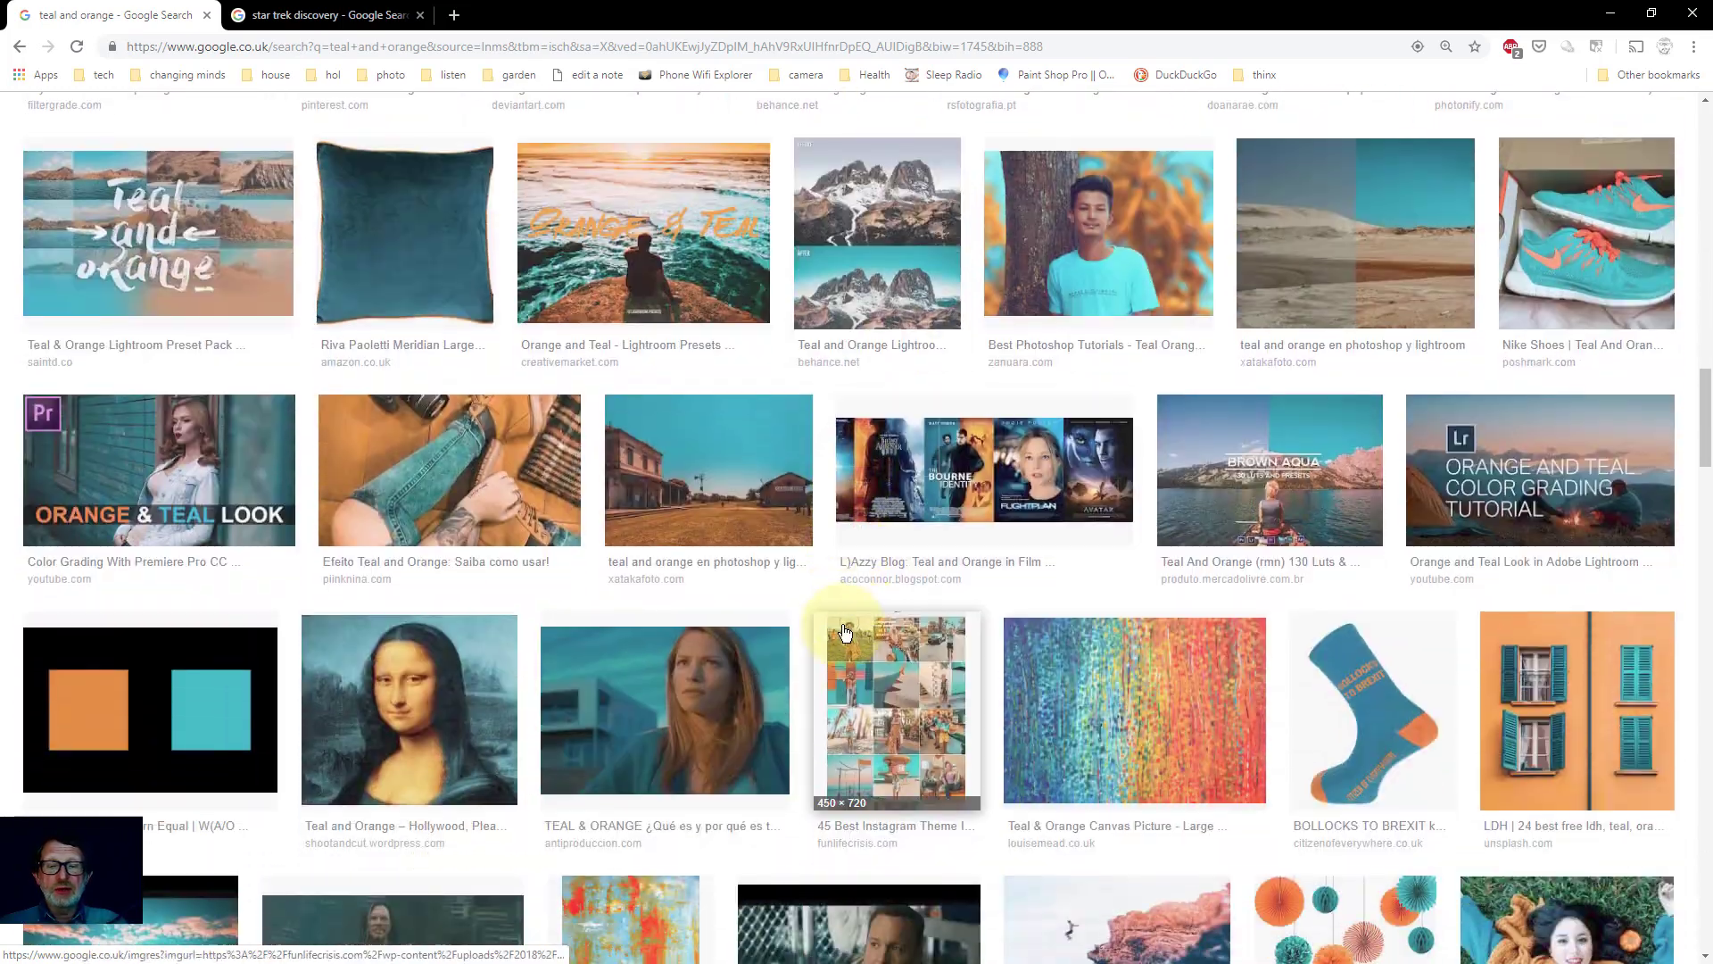
{"action": "scroll", "coordinate": [844, 632], "scroll_direction": "down", "scroll_amount": 1}
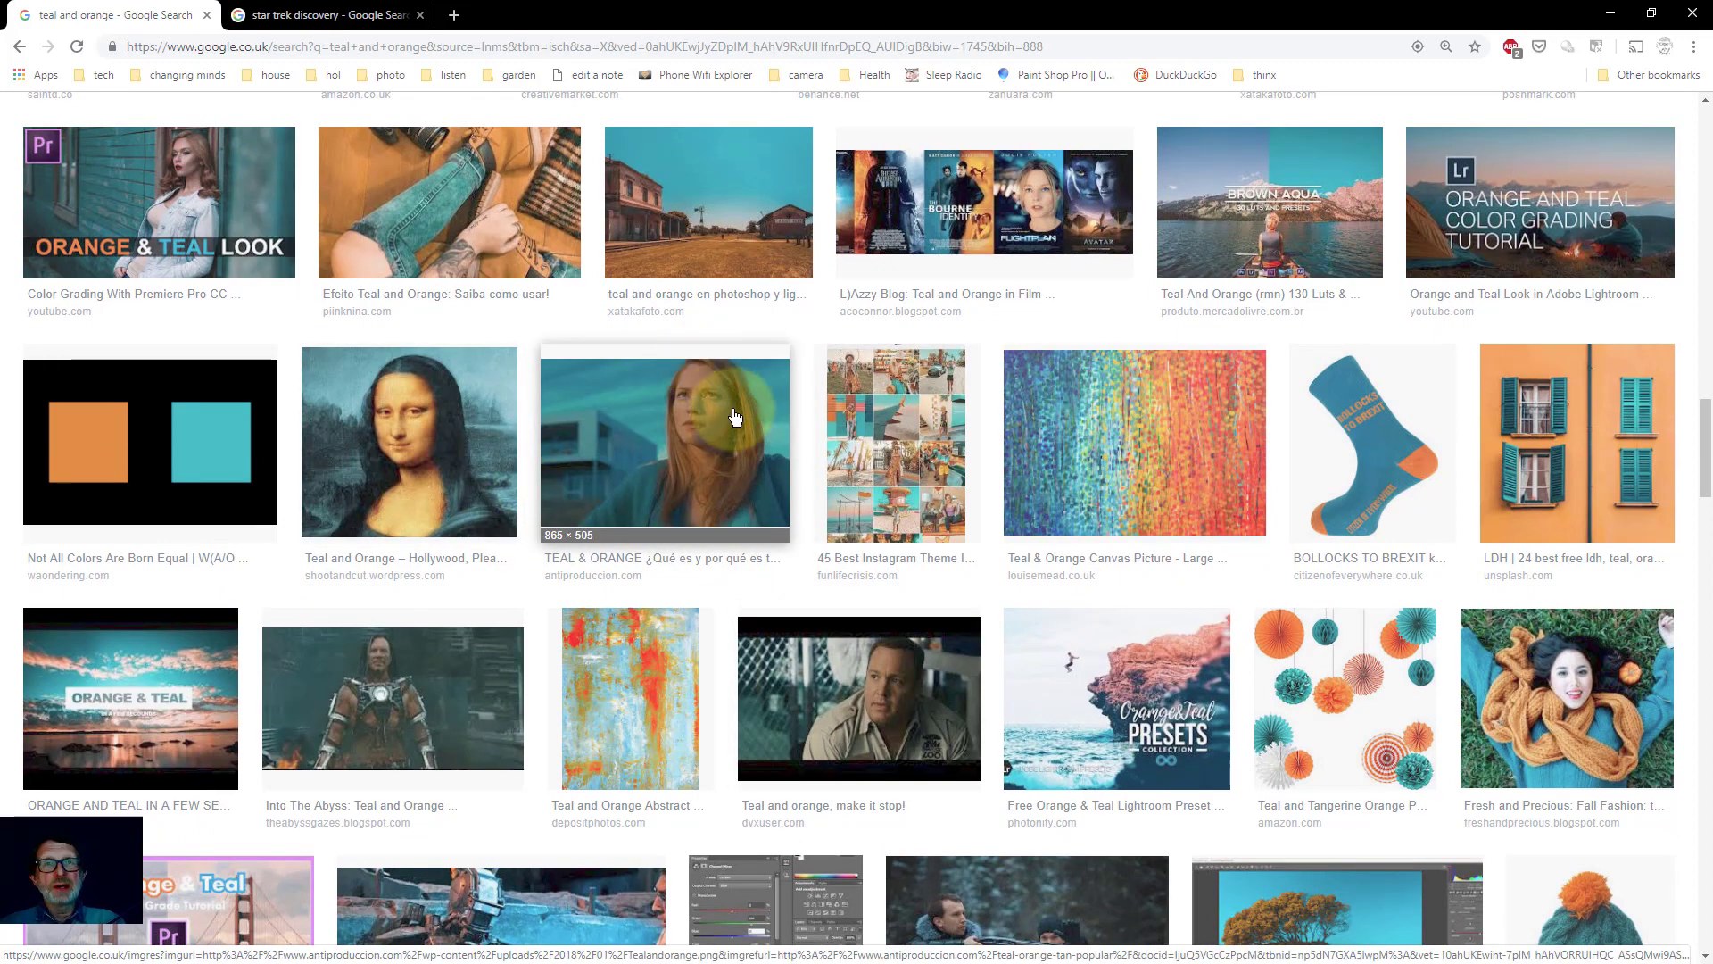
- Scroll through the 'star trek discovery' image results, looking for their teal and orange tones
{"action": "left_click", "coordinate": [323, 17]}
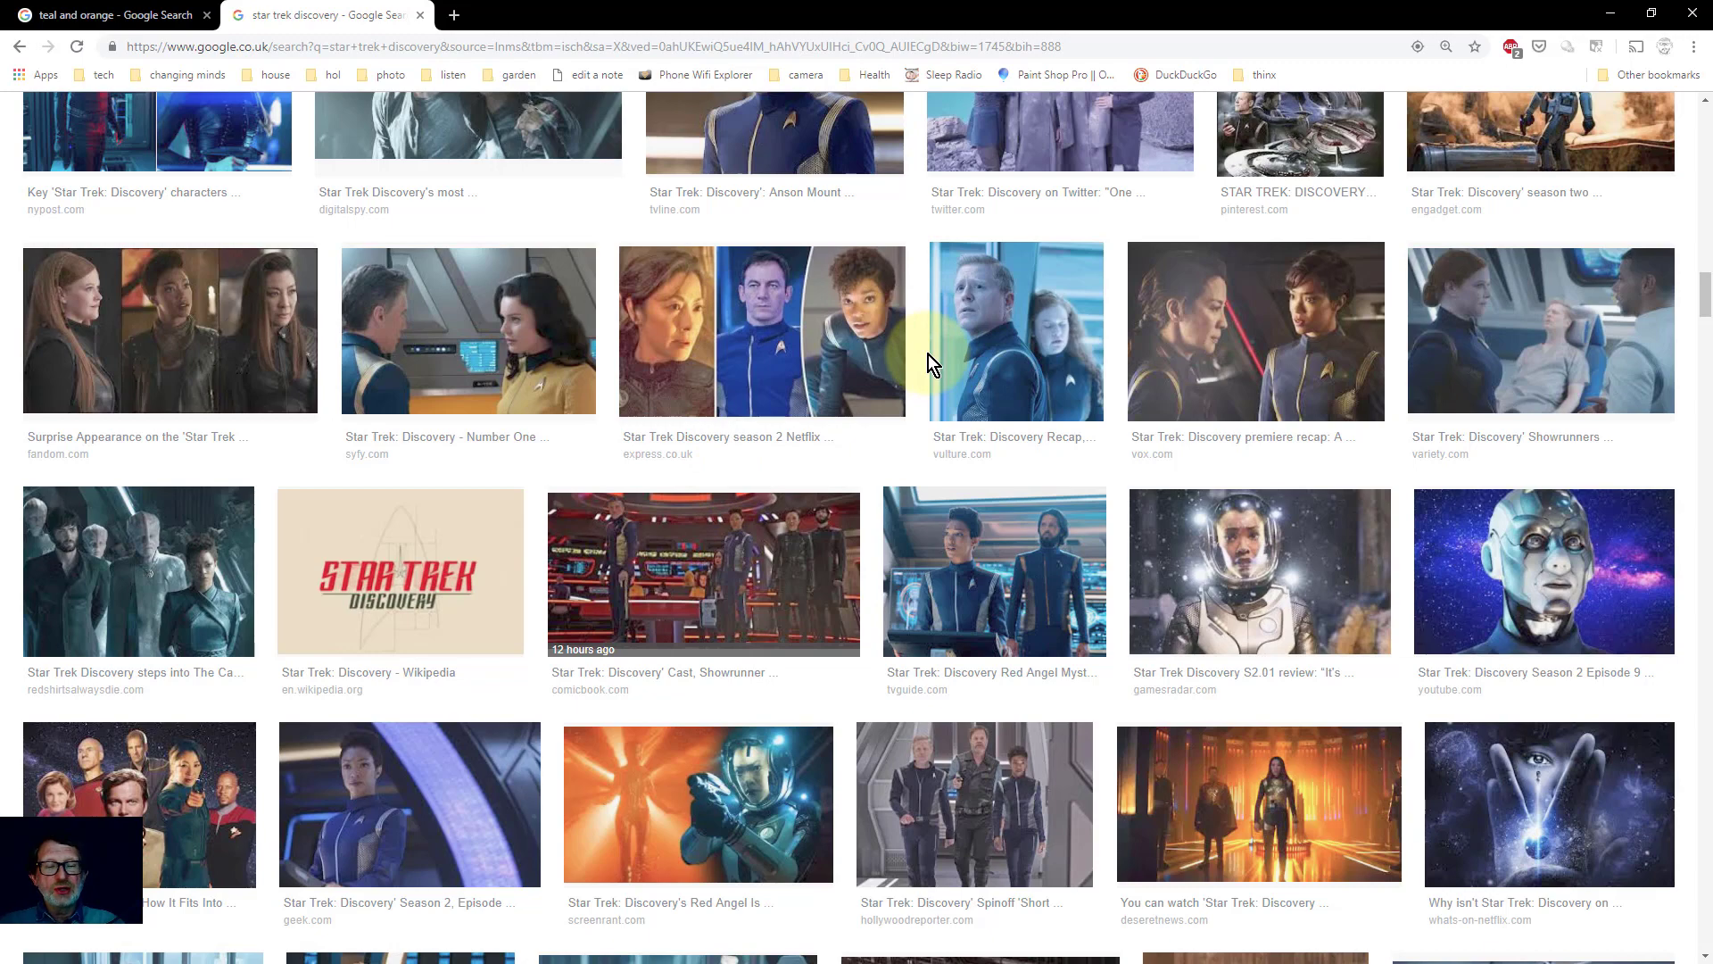
{"action": "scroll", "coordinate": [928, 355], "scroll_direction": "down", "scroll_amount": 6}
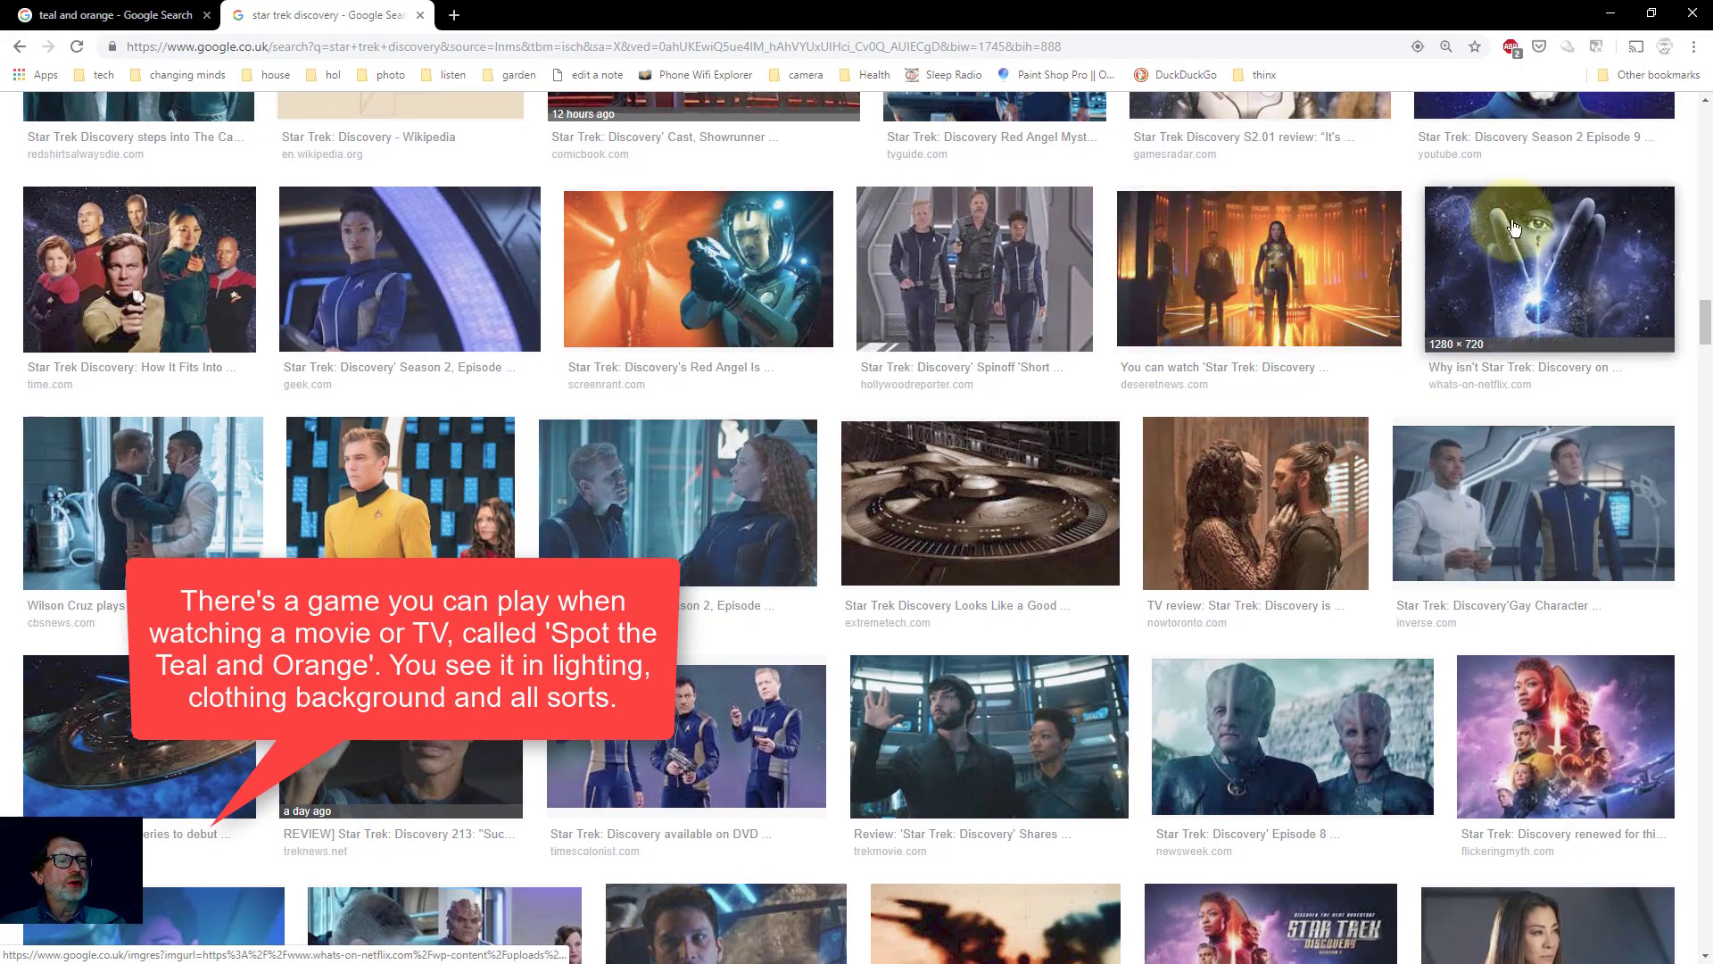
{"action": "scroll", "coordinate": [613, 554], "scroll_direction": "down", "scroll_amount": 3}
{"action": "scroll", "coordinate": [741, 549], "scroll_direction": "down", "scroll_amount": 4}
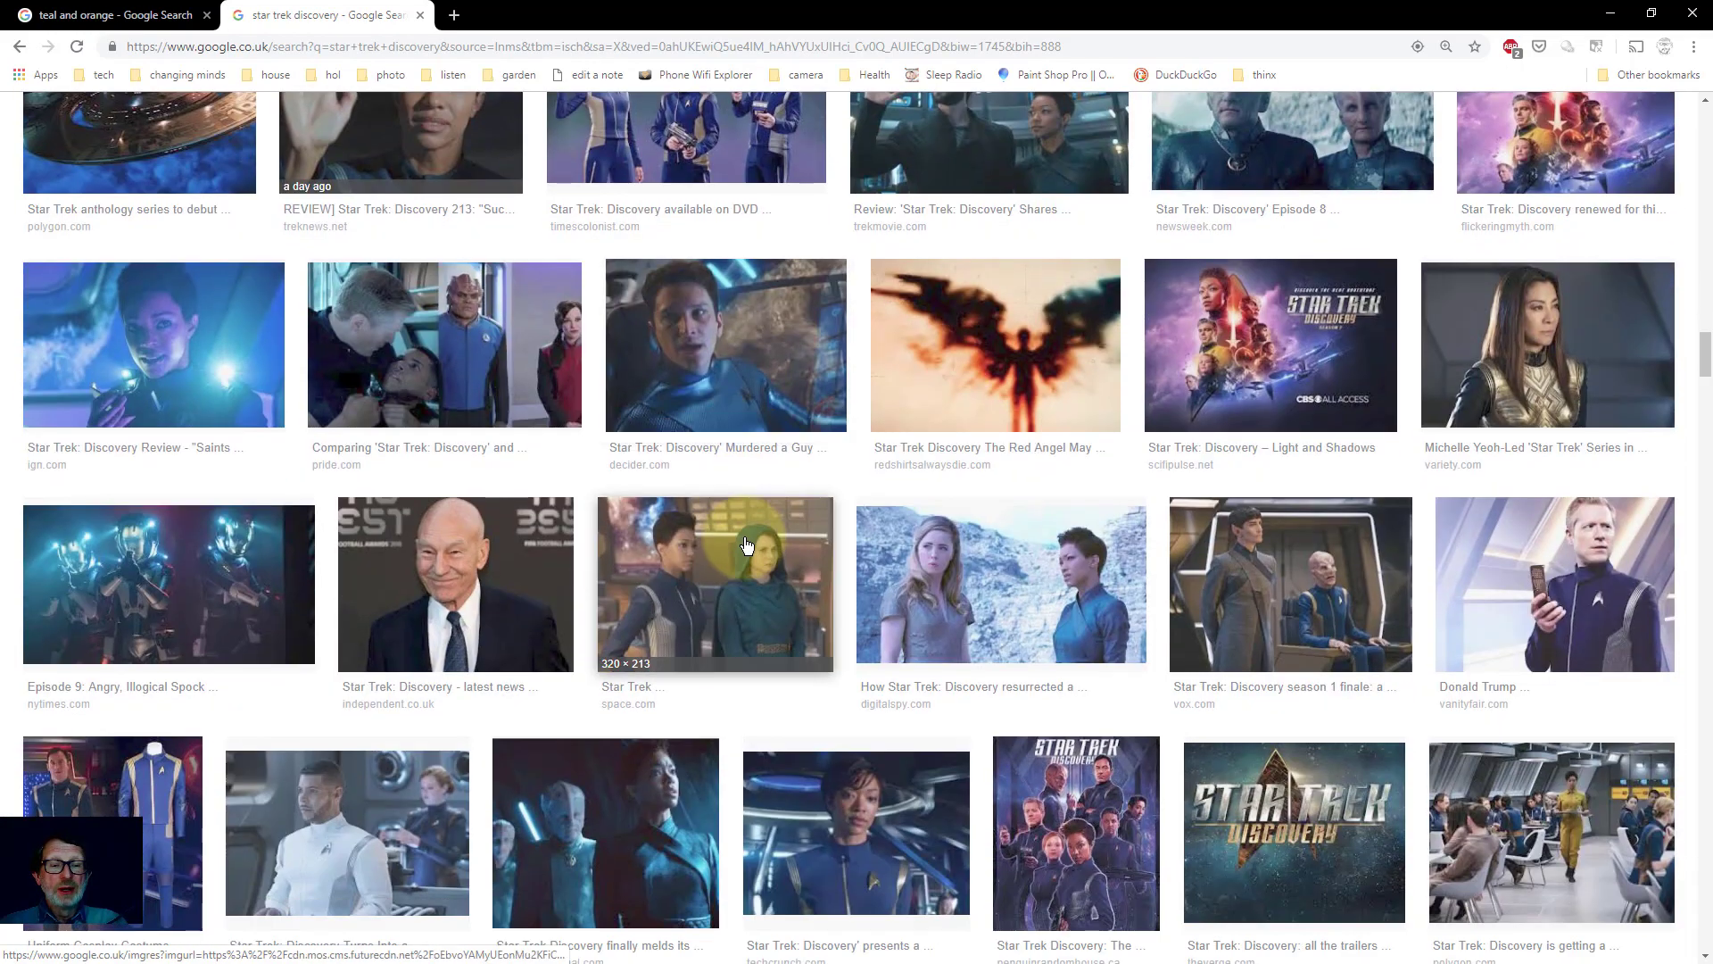
{"action": "scroll", "coordinate": [747, 547], "scroll_direction": "down", "scroll_amount": 4}
{"action": "scroll", "coordinate": [747, 544], "scroll_direction": "down", "scroll_amount": 3}
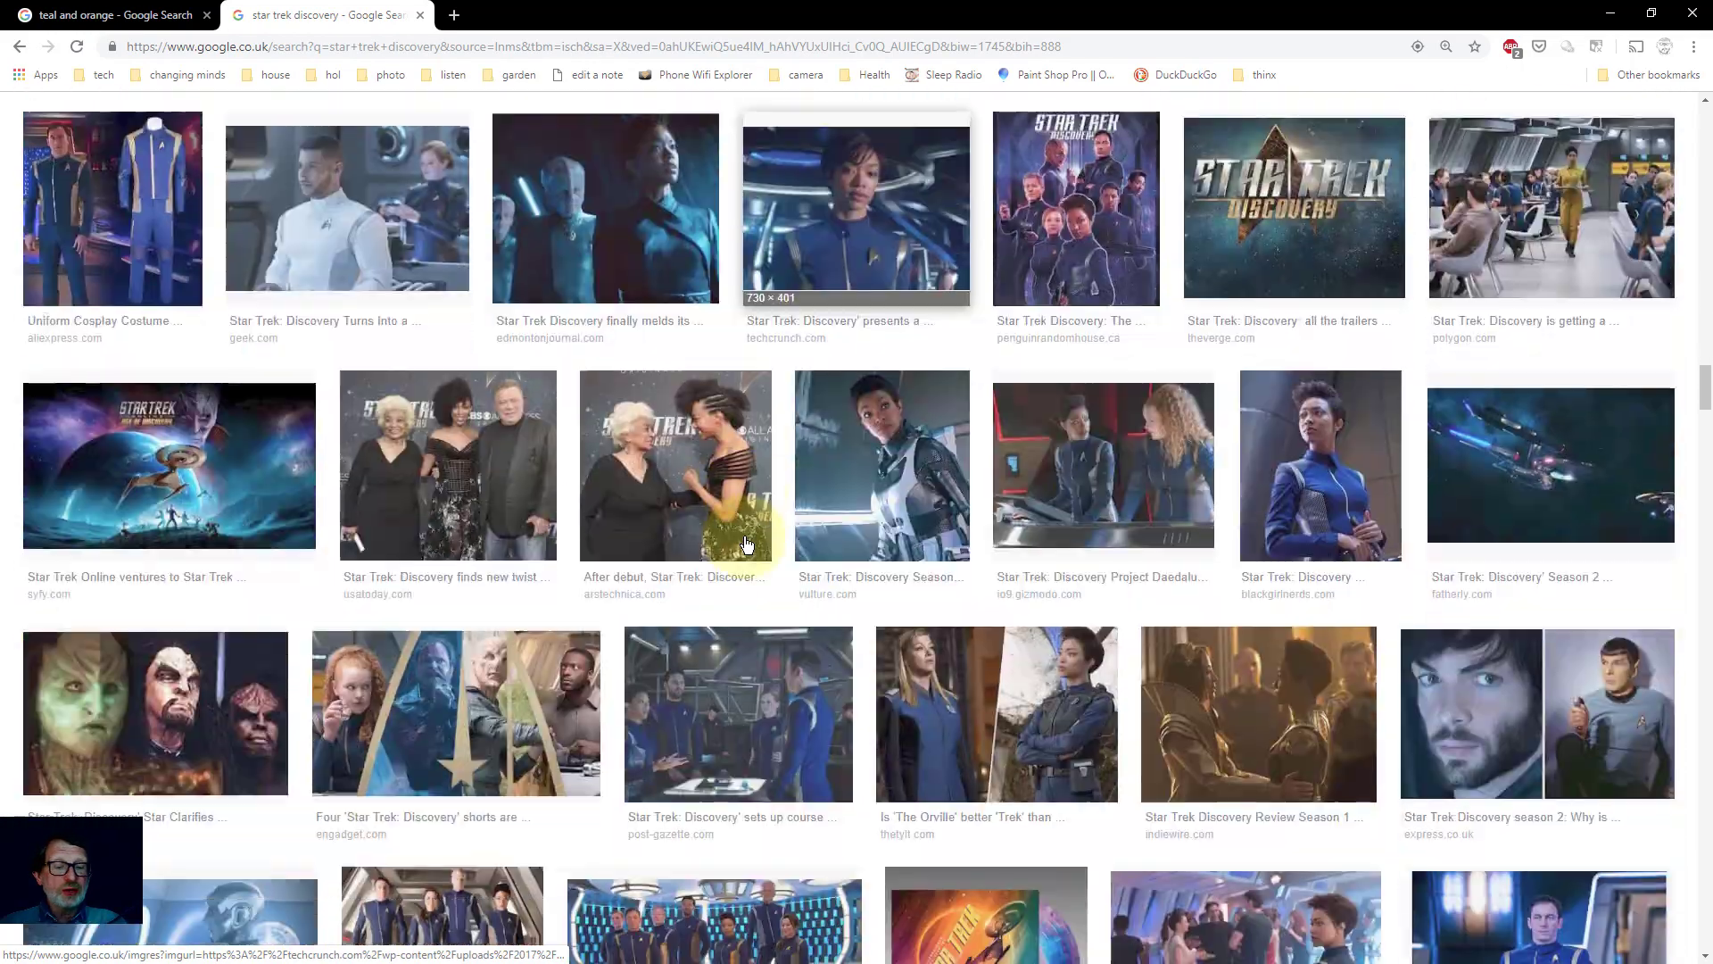
{"action": "scroll", "coordinate": [747, 544], "scroll_direction": "down", "scroll_amount": 4}
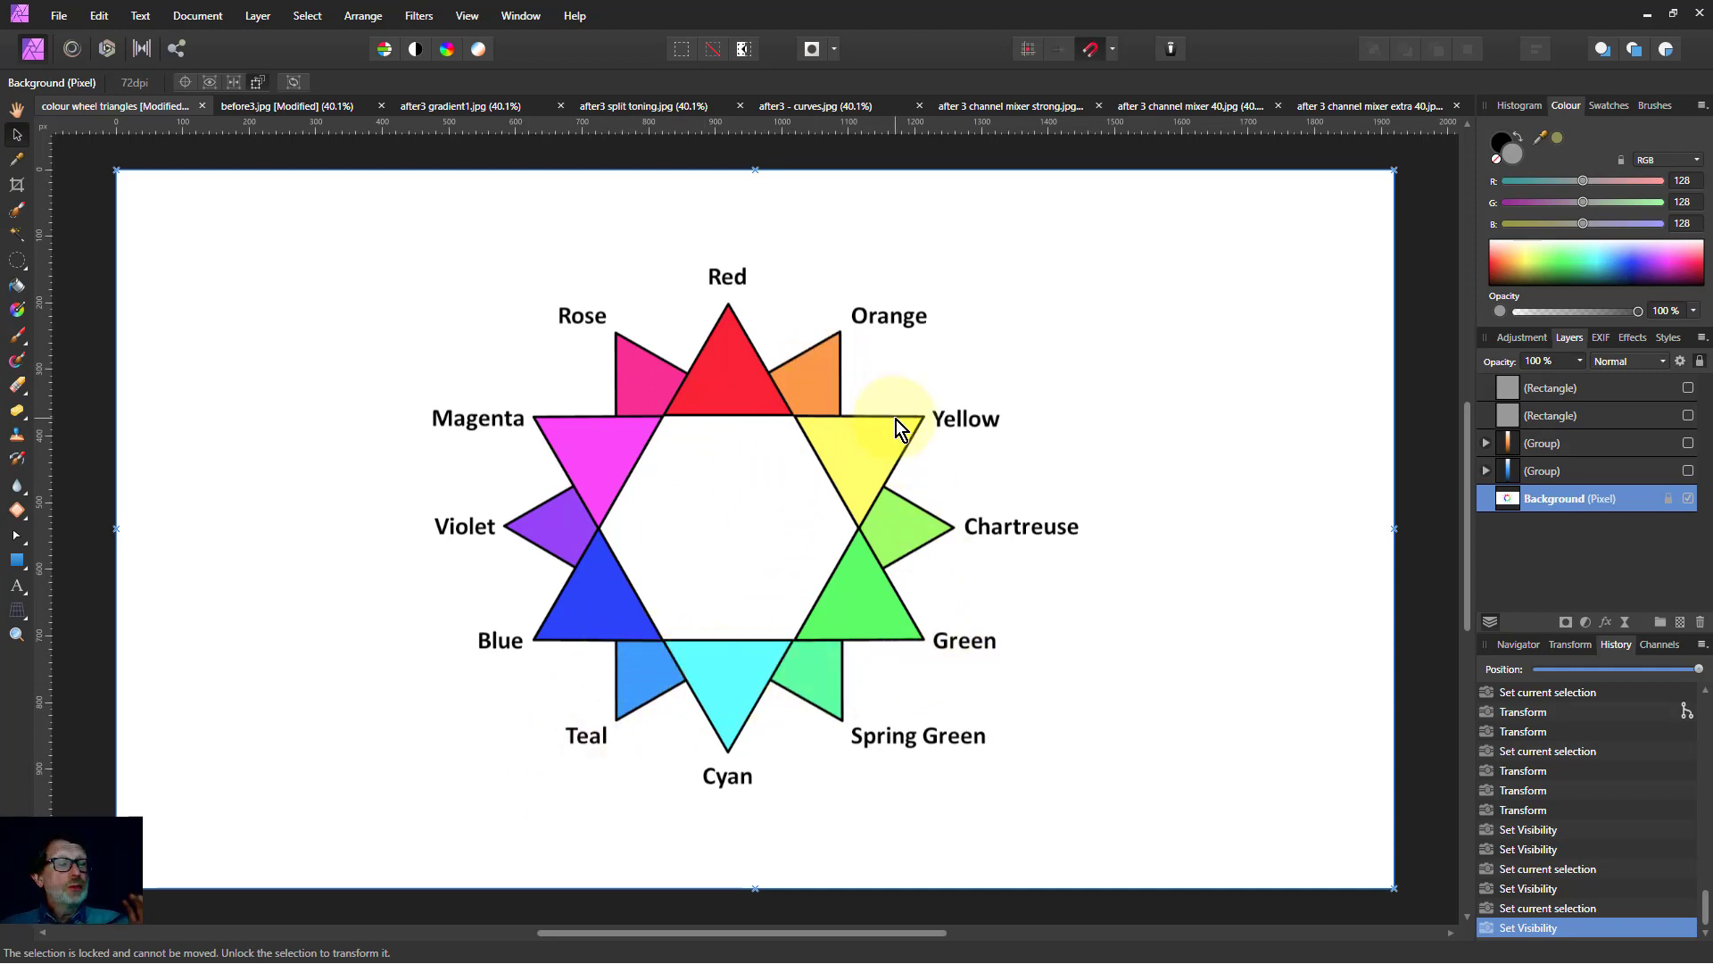
- Make the hidden grey rectangle visible and select it
{"action": "left_click", "coordinate": [1688, 387]}
{"action": "left_click", "coordinate": [270, 356]}
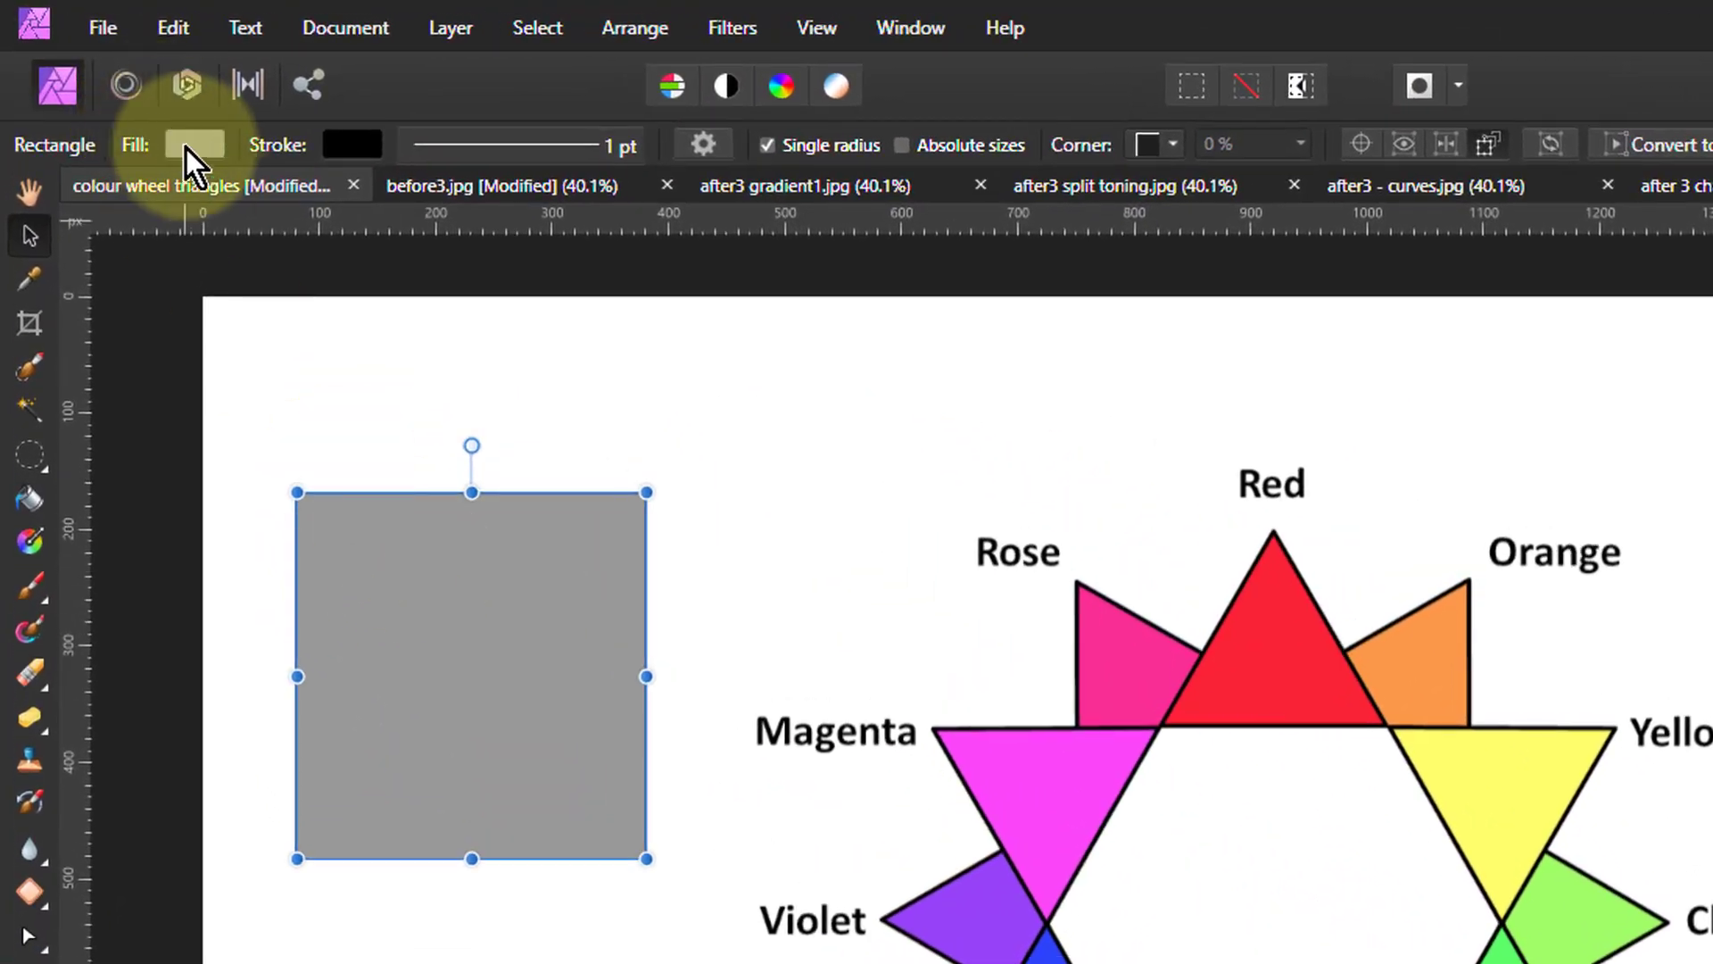
{"action": "left_click", "coordinate": [113, 83]}
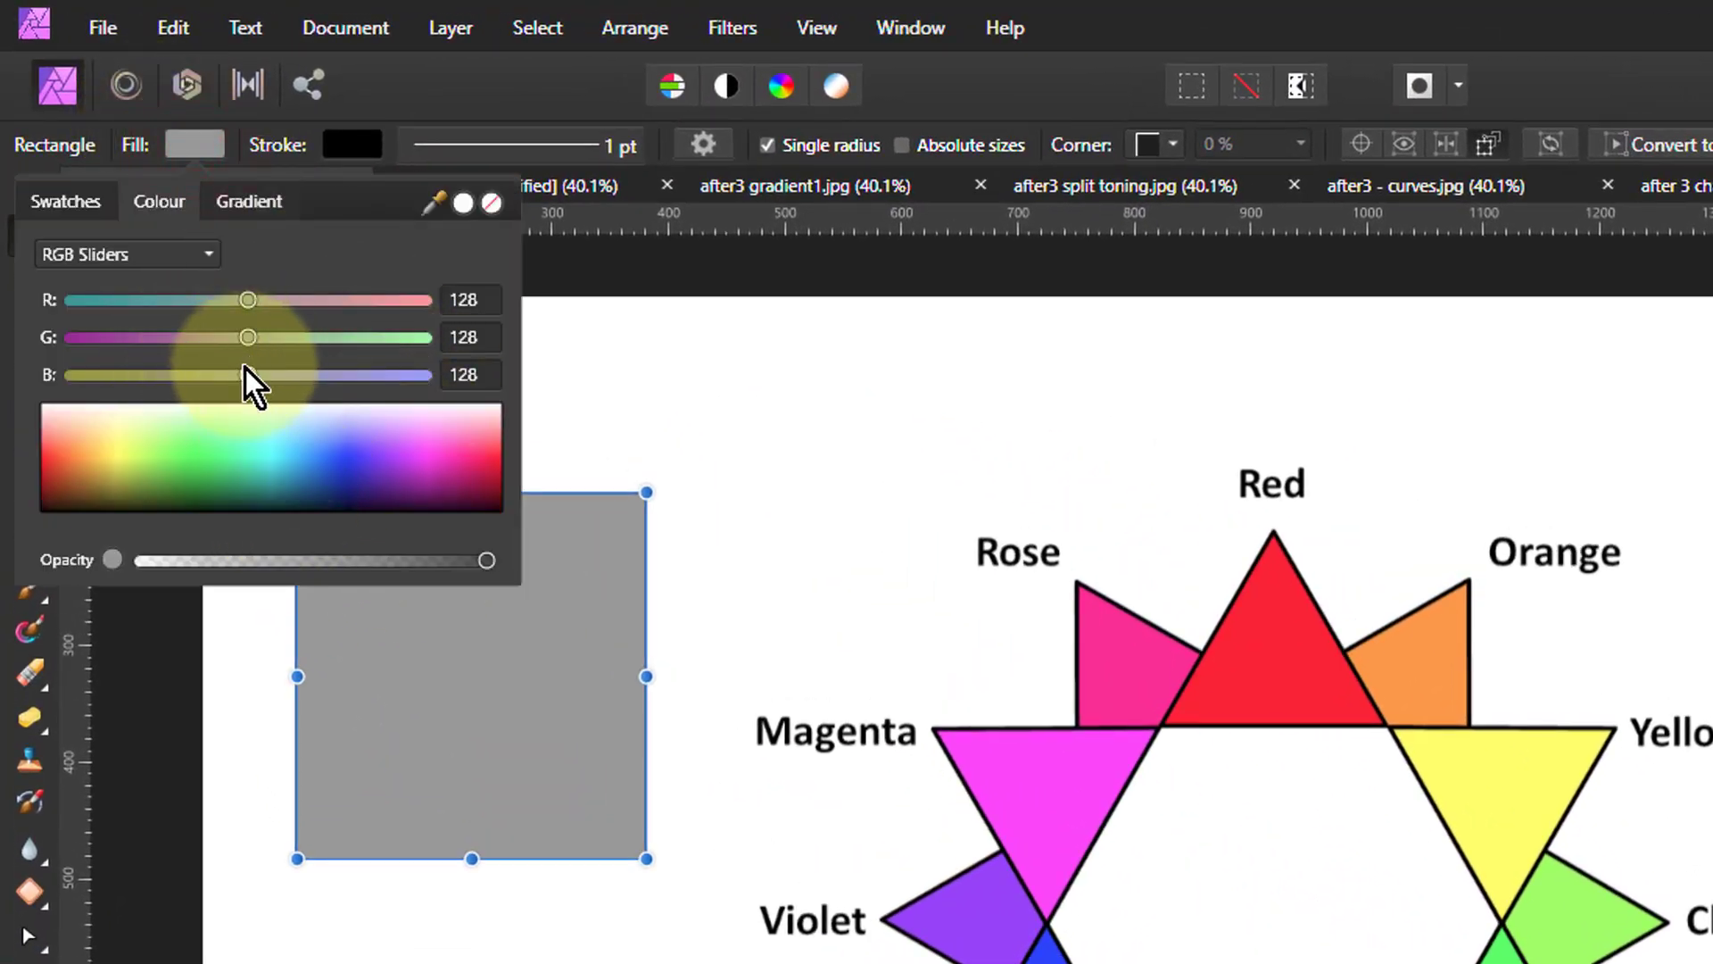
- Give the square an orange fill of R 255, G 126, B 0, then duplicate it with Ctrl+J
{"action": "left_click", "coordinate": [245, 301]}
{"action": "left_click_drag", "start_coordinate": [245, 301], "coordinate": [420, 314]}
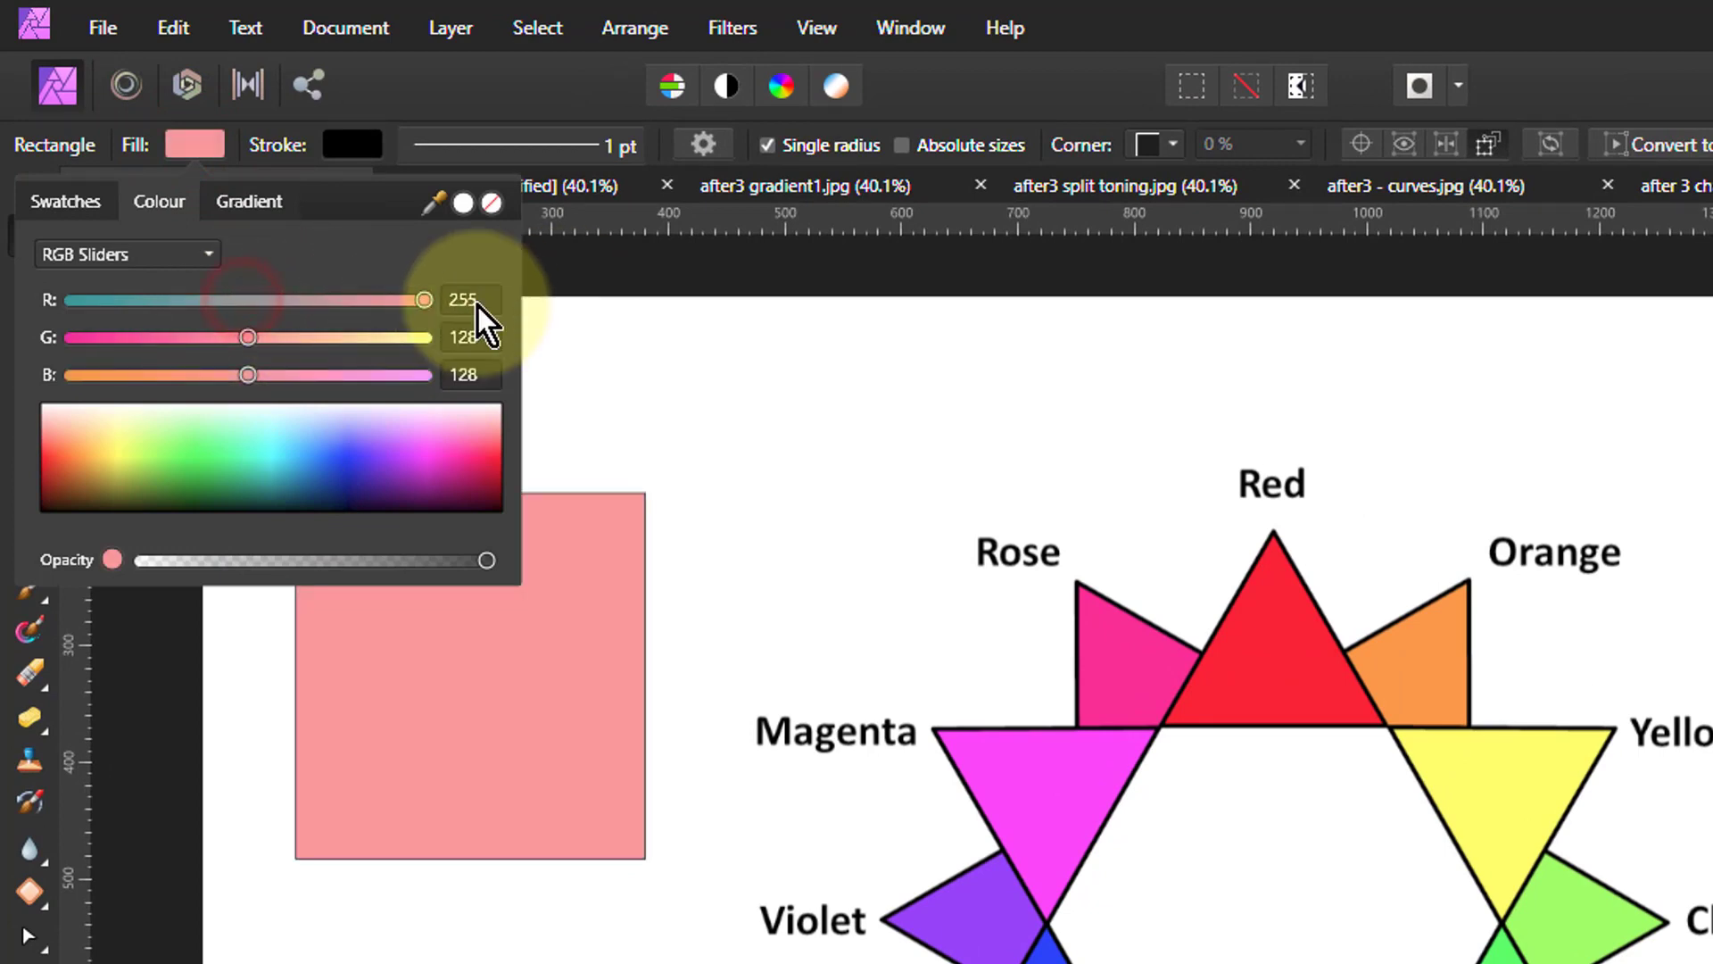
{"action": "left_click_drag", "start_coordinate": [250, 339], "coordinate": [424, 337]}
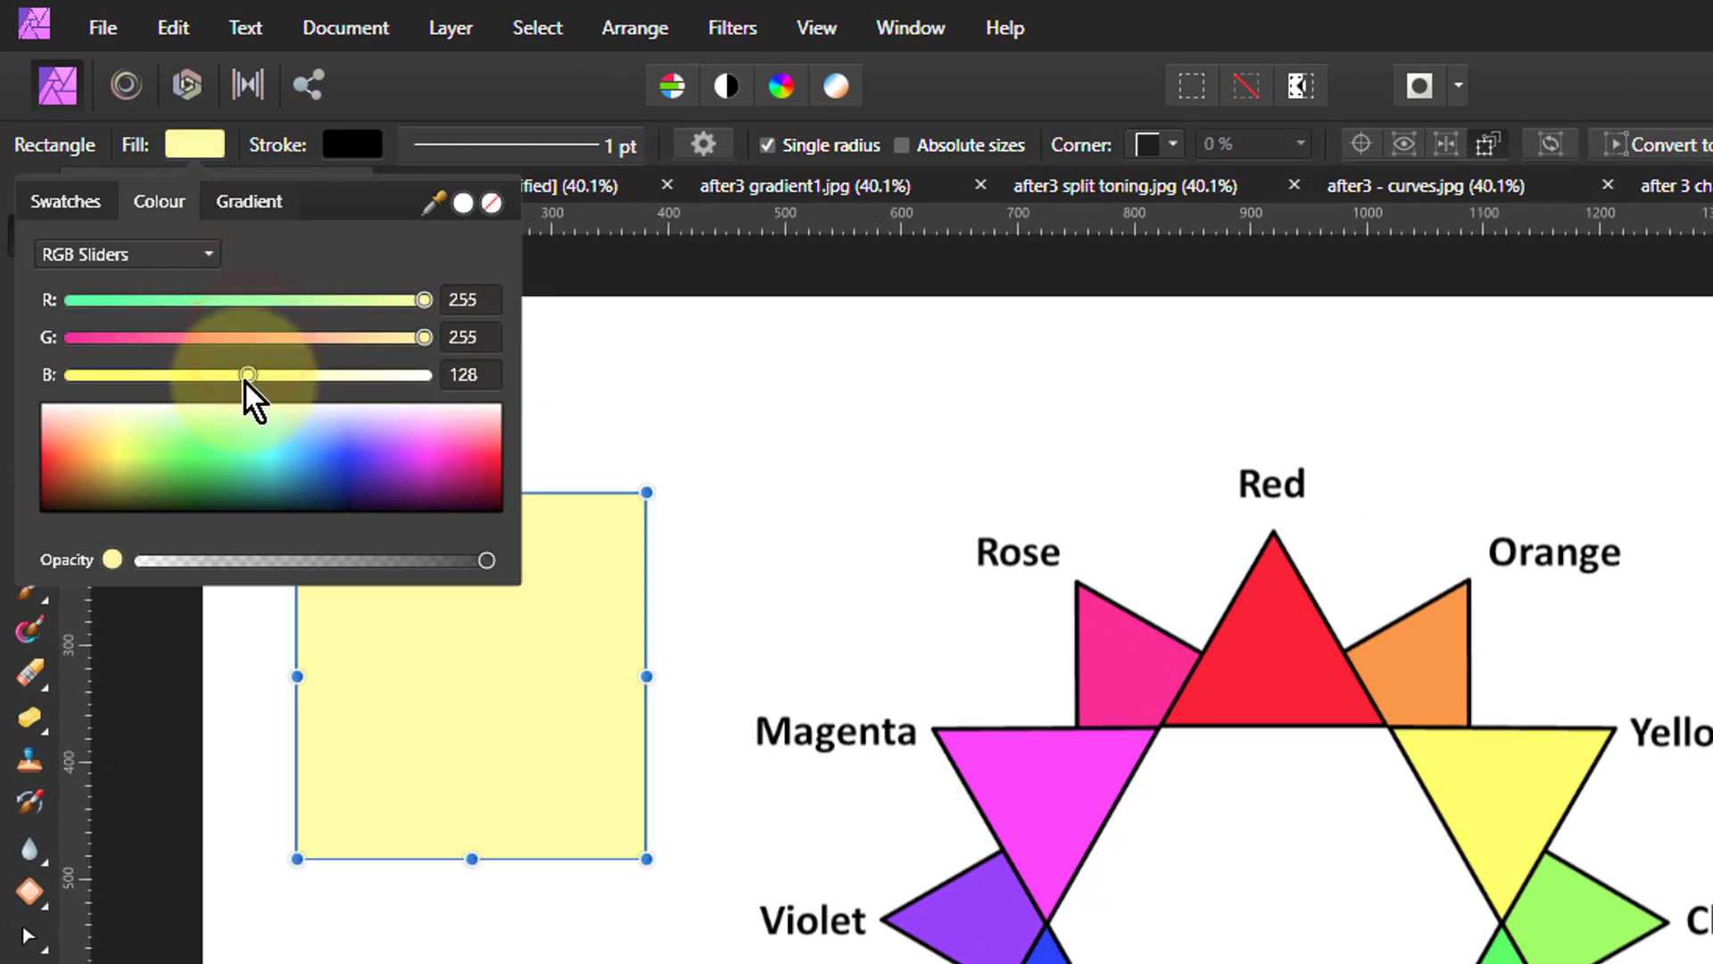
{"action": "left_click_drag", "start_coordinate": [247, 375], "coordinate": [431, 376]}
{"action": "left_click_drag", "start_coordinate": [104, 382], "coordinate": [64, 375]}
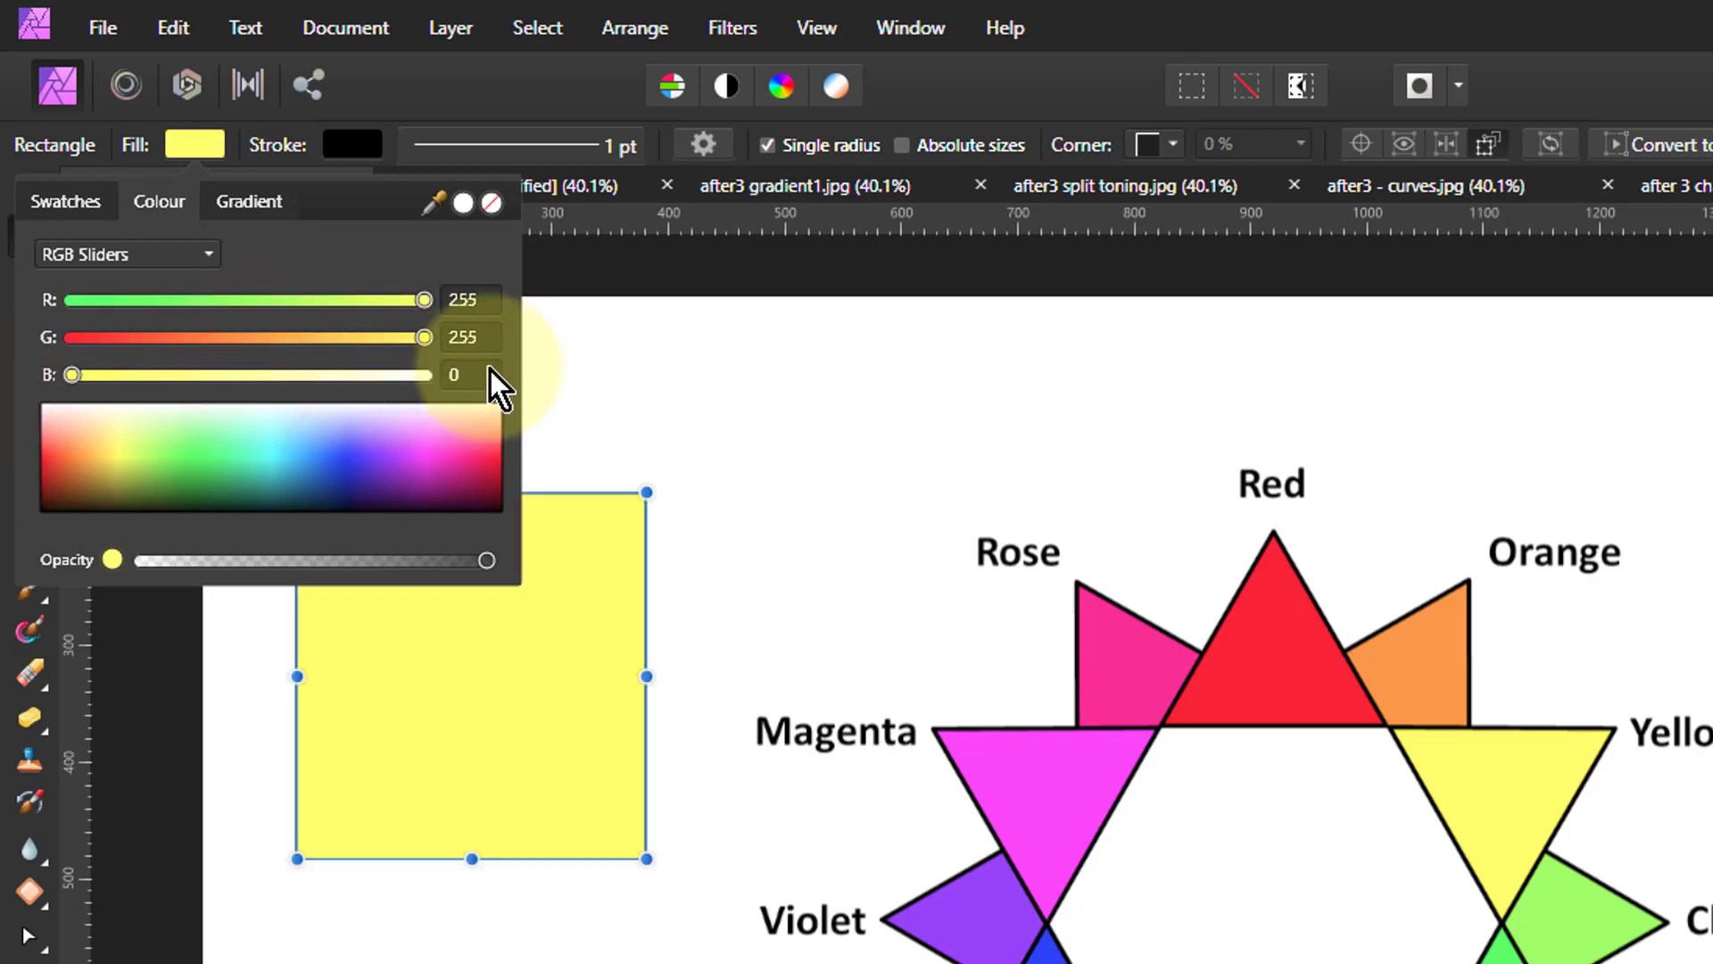
{"action": "left_click_drag", "start_coordinate": [425, 351], "coordinate": [624, 510]}
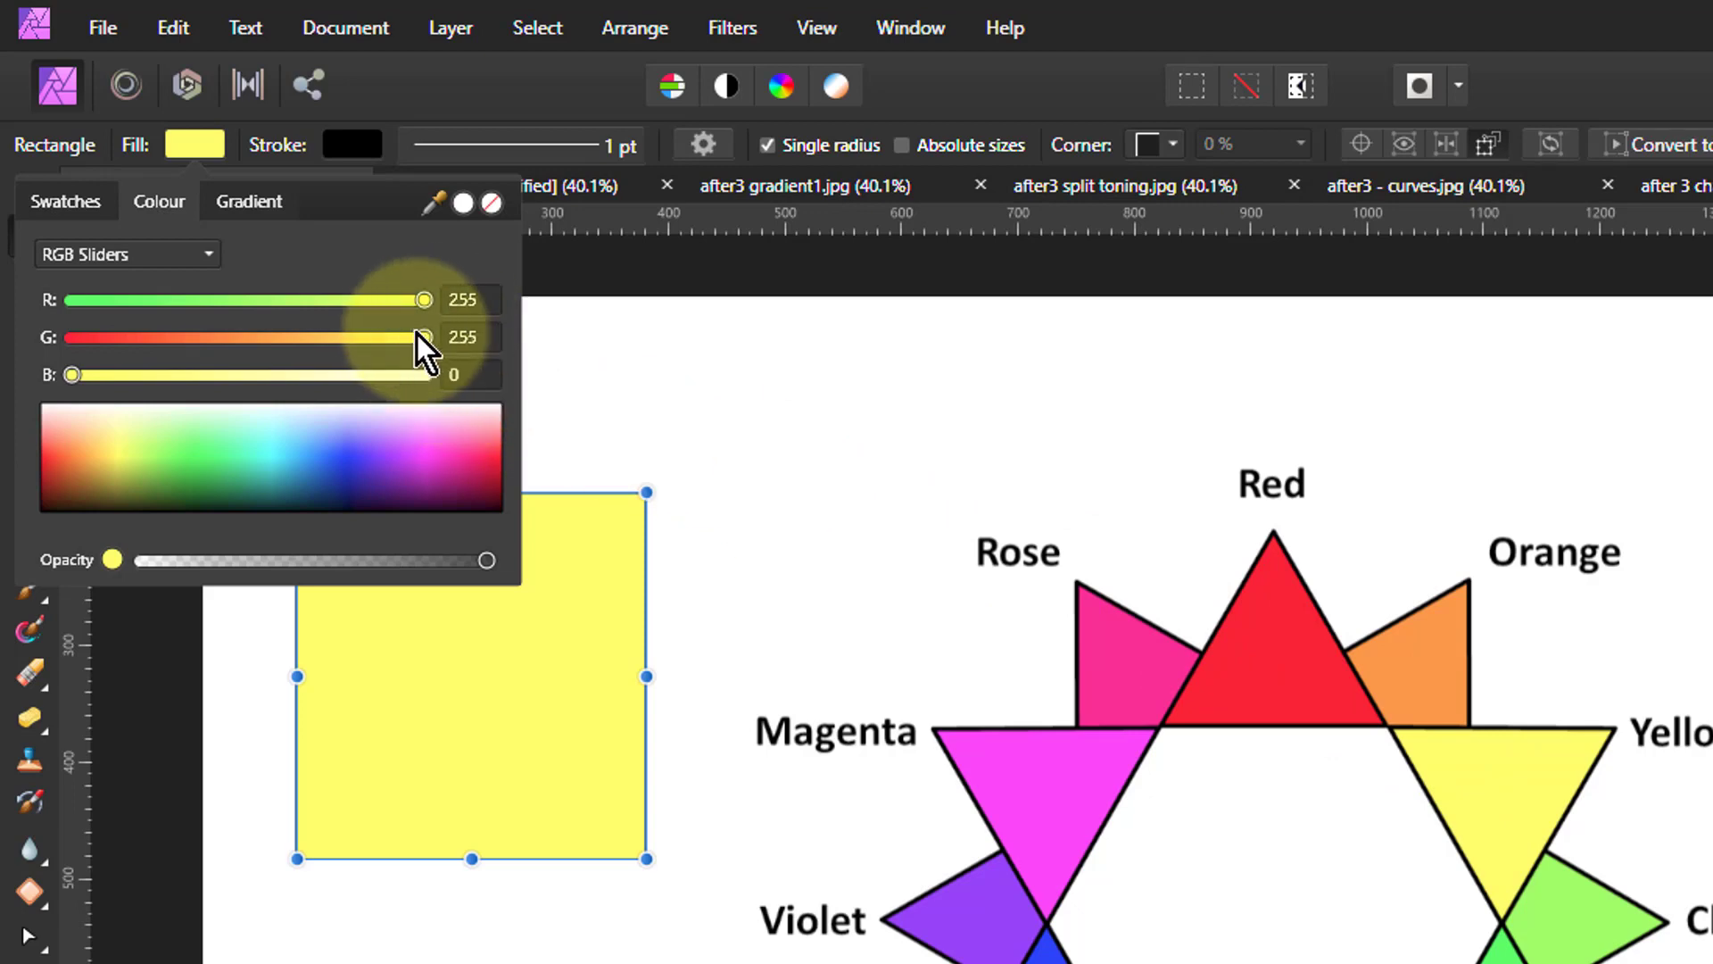
{"action": "left_click_drag", "start_coordinate": [427, 339], "coordinate": [248, 363]}
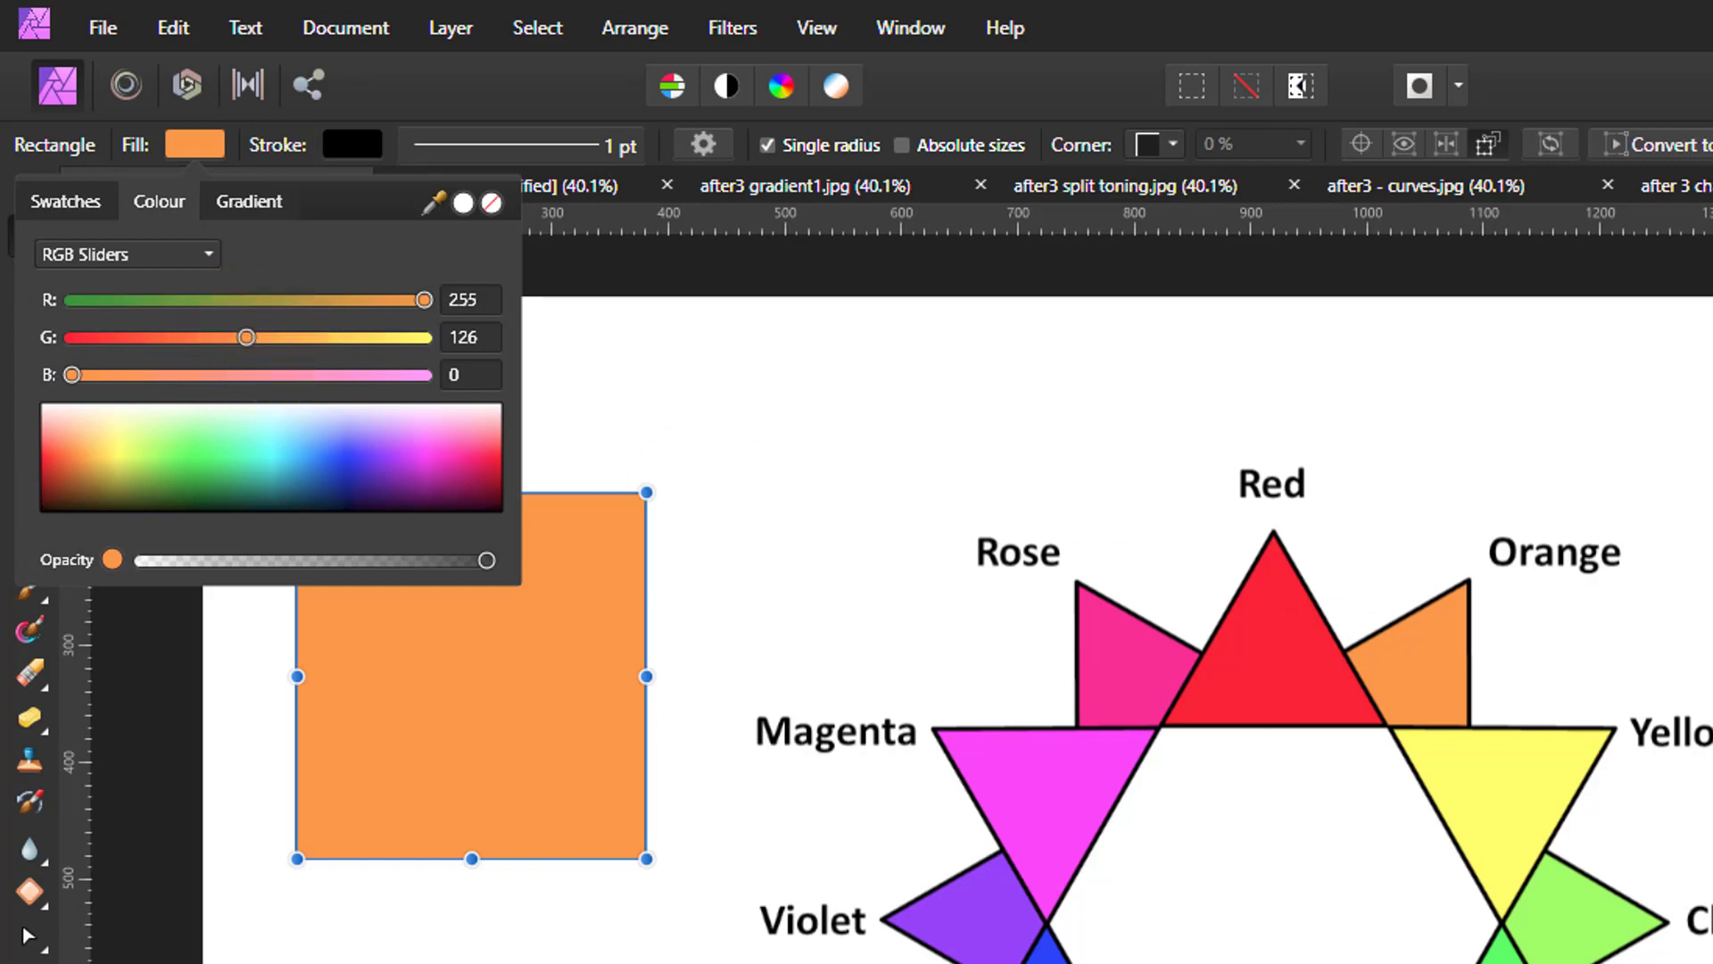
{"action": "key", "text": "Escape"}
{"action": "key", "text": "ctrl+j"}
- Fill the second square with teal blue, R 0, G 126, B 255
{"action": "left_click", "coordinate": [191, 143]}
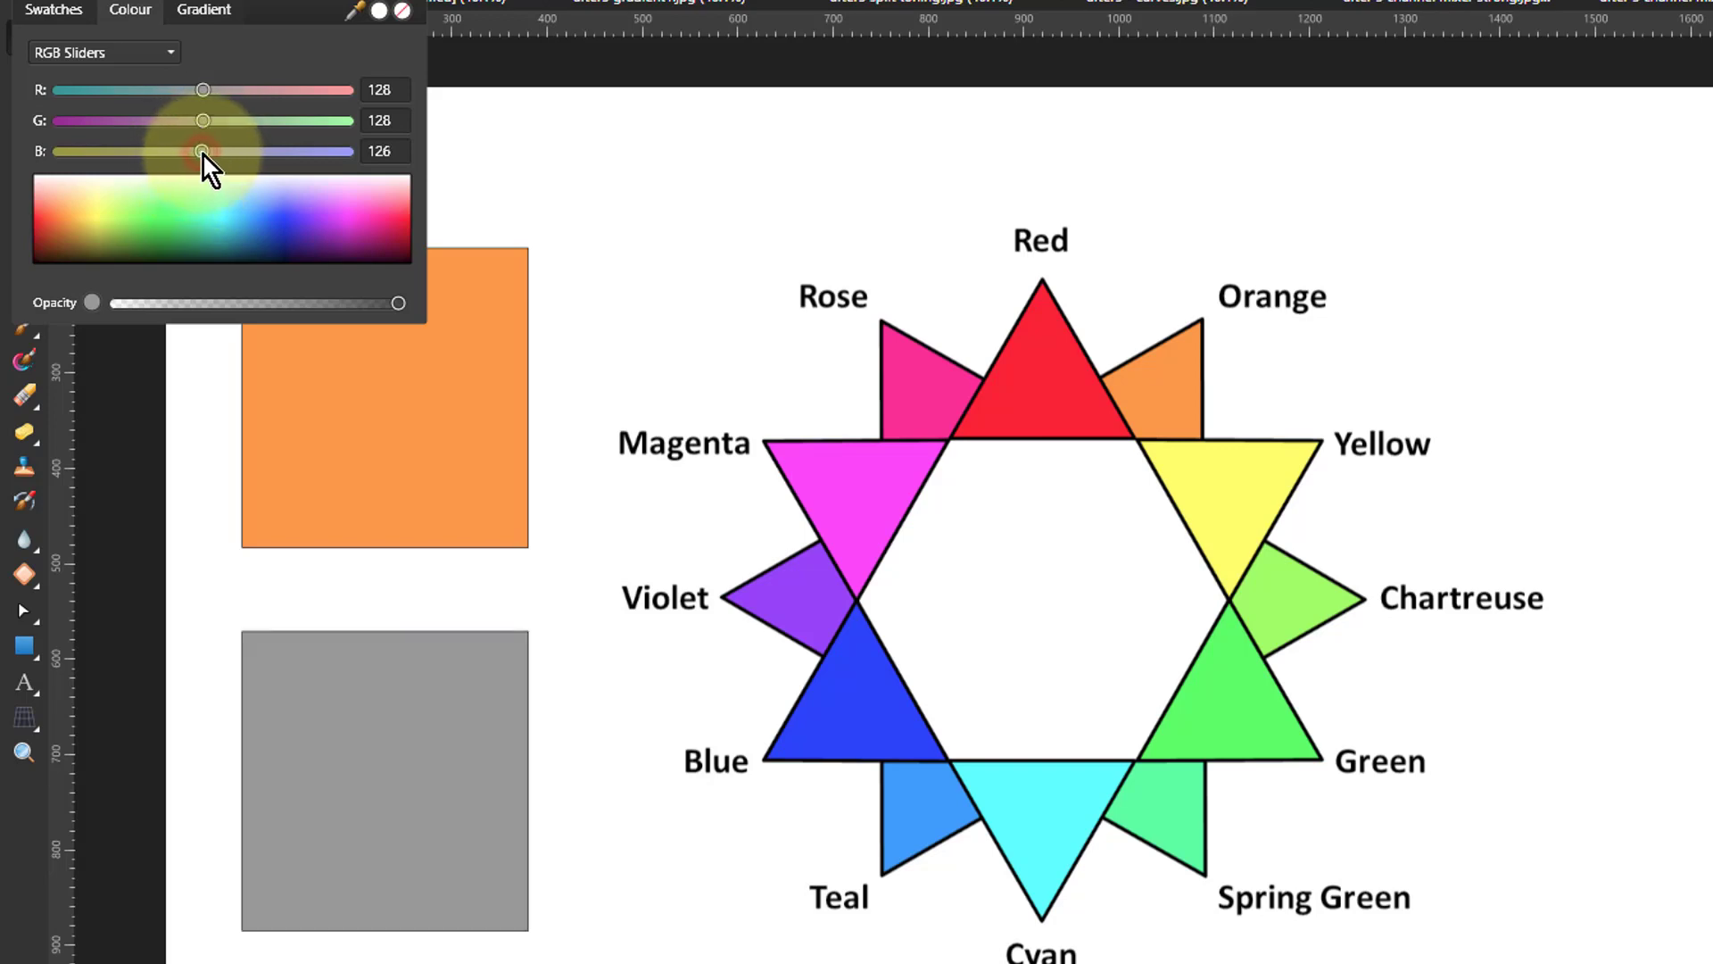
{"action": "left_click_drag", "start_coordinate": [204, 157], "coordinate": [350, 170]}
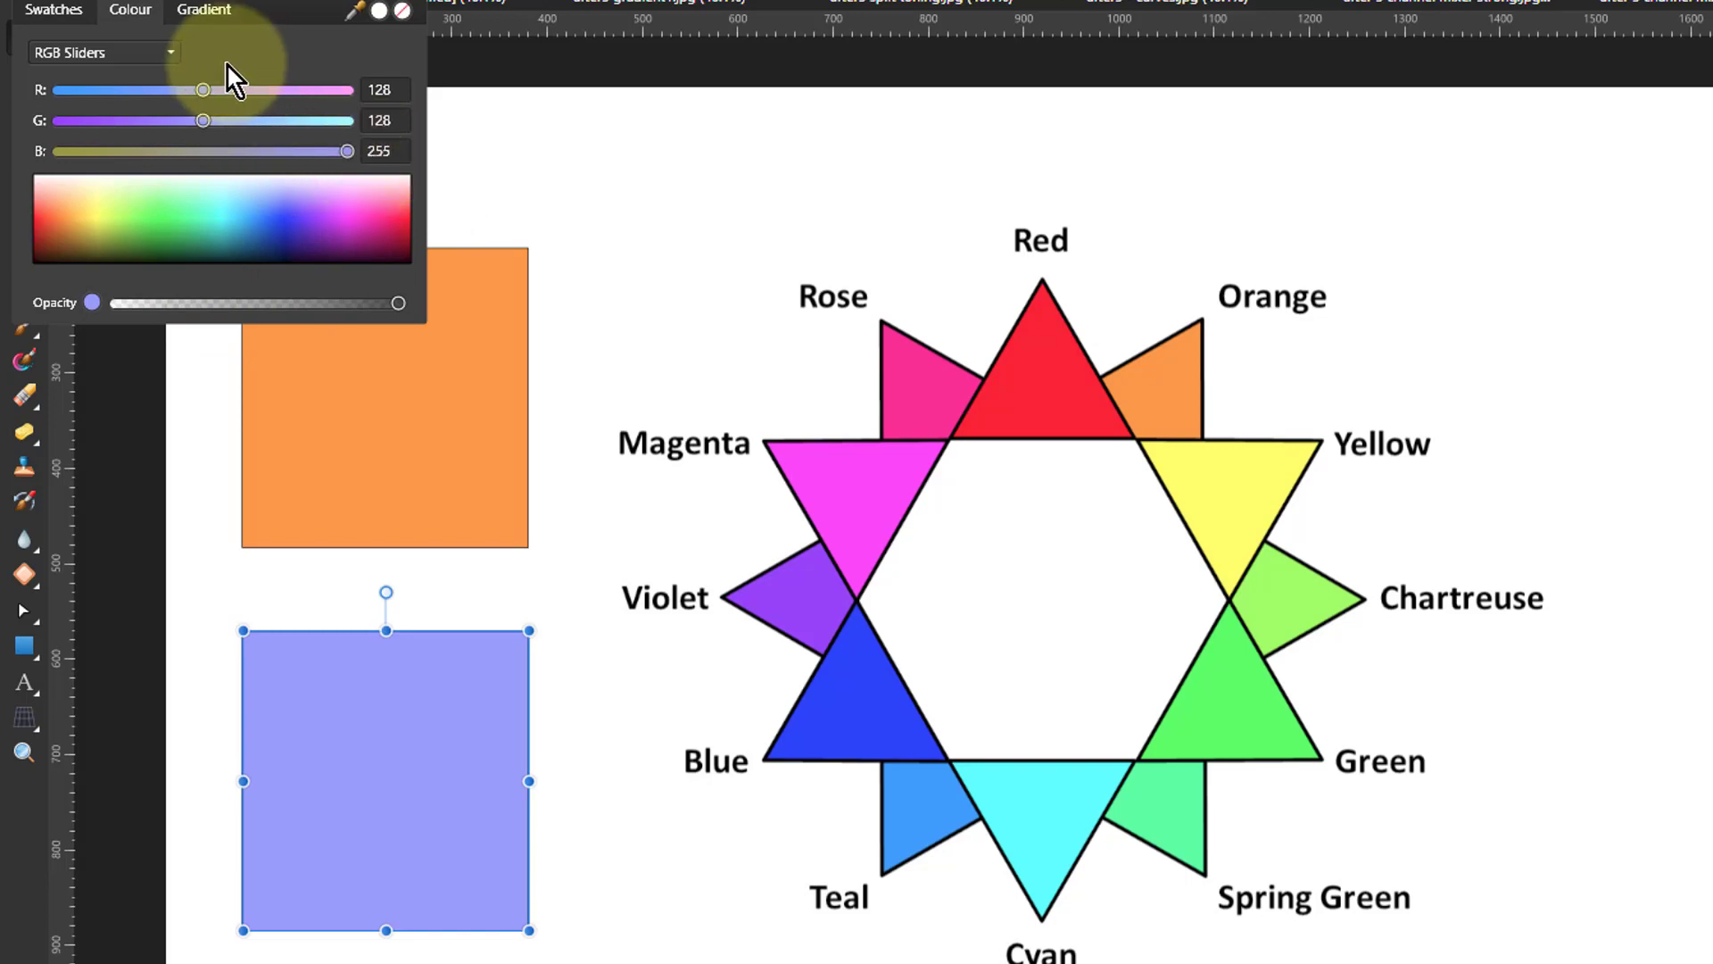
{"action": "left_click_drag", "start_coordinate": [203, 89], "coordinate": [3, 116]}
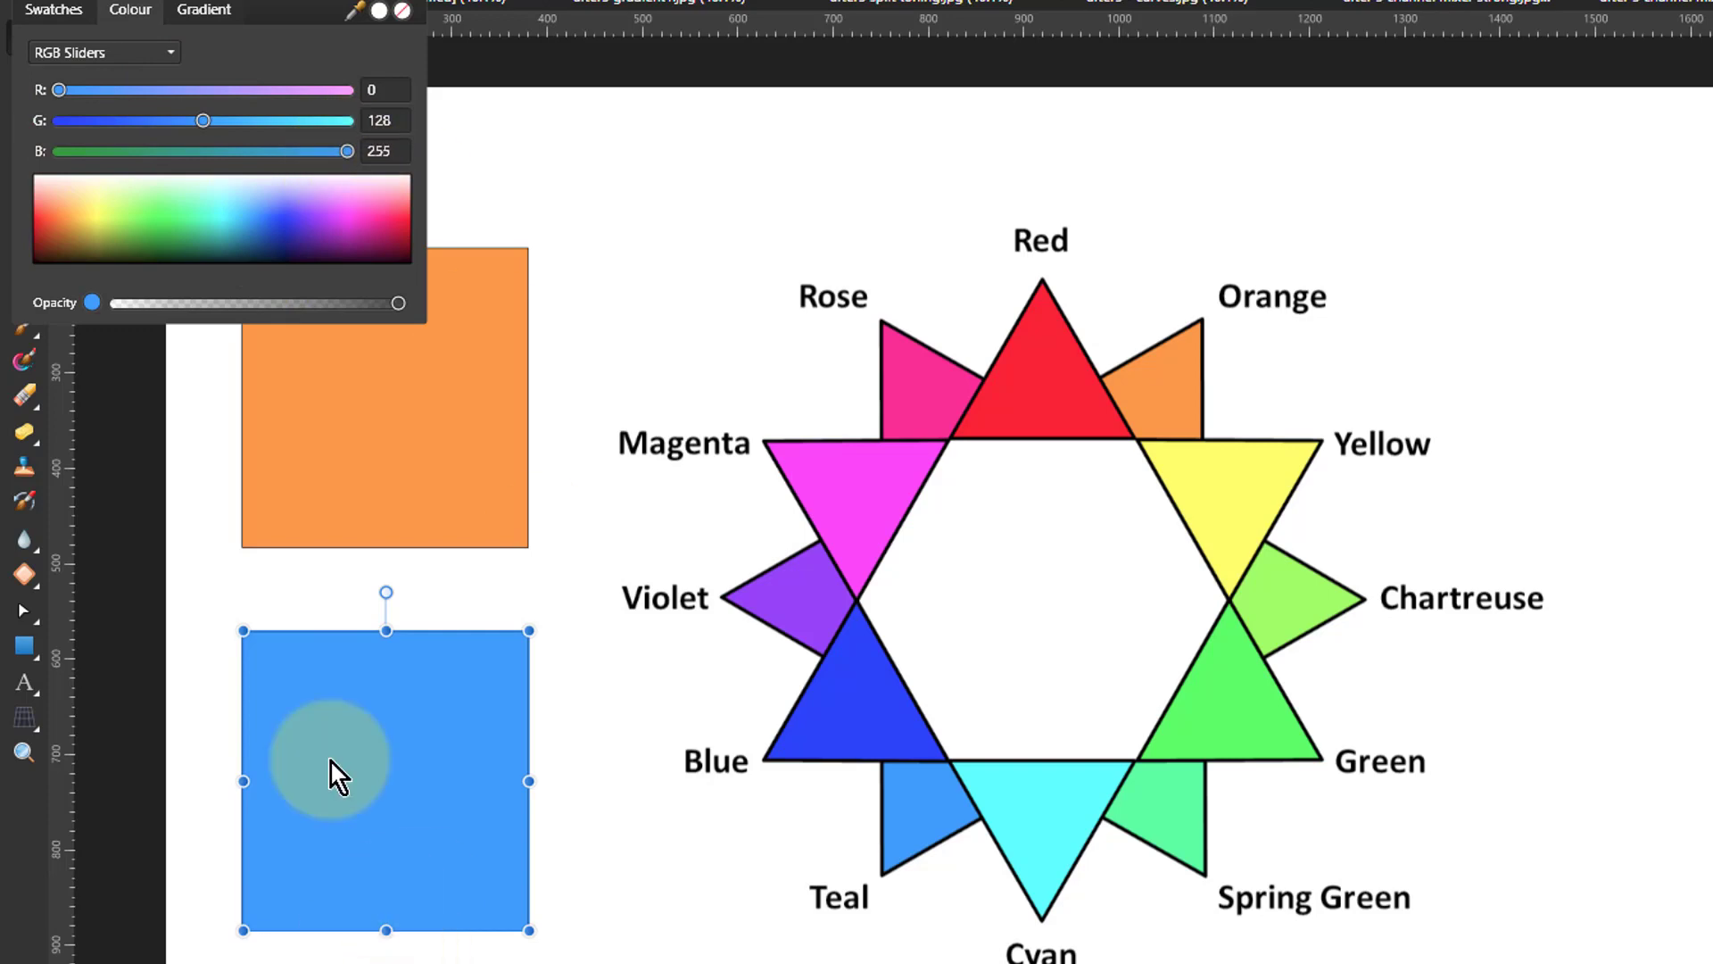
{"action": "left_click_drag", "start_coordinate": [348, 152], "coordinate": [392, 187]}
{"action": "mouse_move", "coordinate": [200, 125]}
{"action": "left_mouse_down"}
{"action": "mouse_move", "coordinate": [313, 127]}
{"action": "mouse_move", "coordinate": [204, 147]}
{"action": "left_mouse_up"}
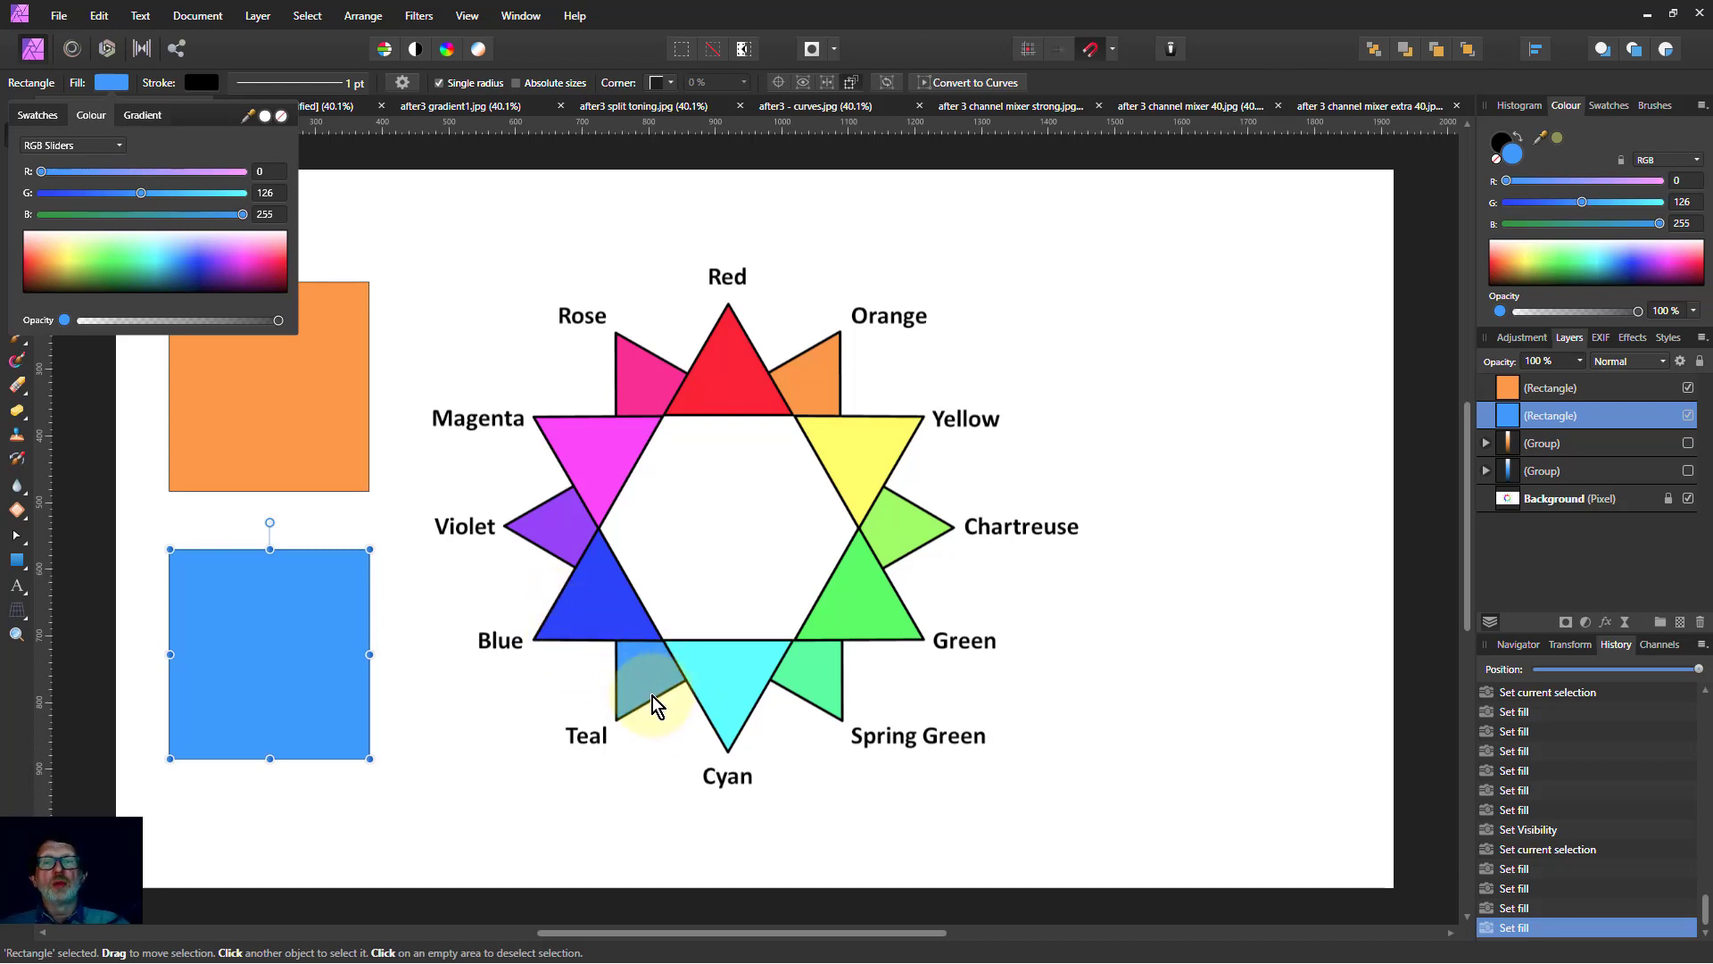
- Deselect the squares, view before3.jpg, then the orange-and-blue after3 gradient1.jpg
{"action": "left_click", "coordinate": [324, 169]}
{"action": "left_click", "coordinate": [292, 107]}
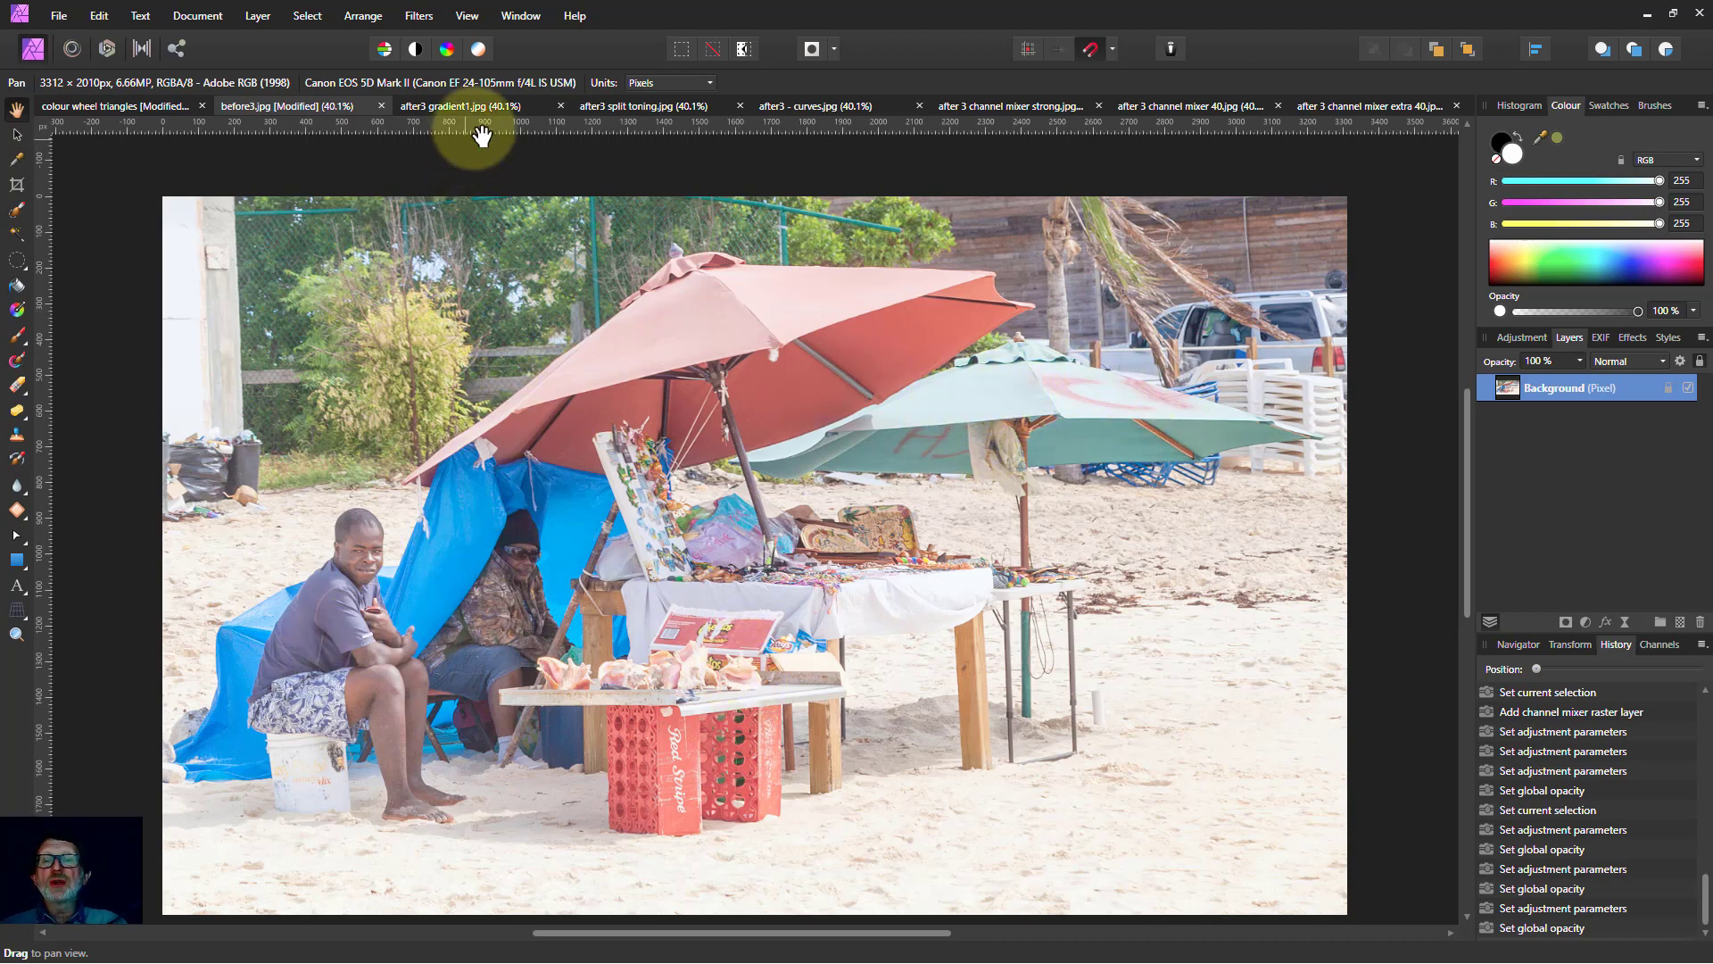
{"action": "left_click", "coordinate": [473, 107]}
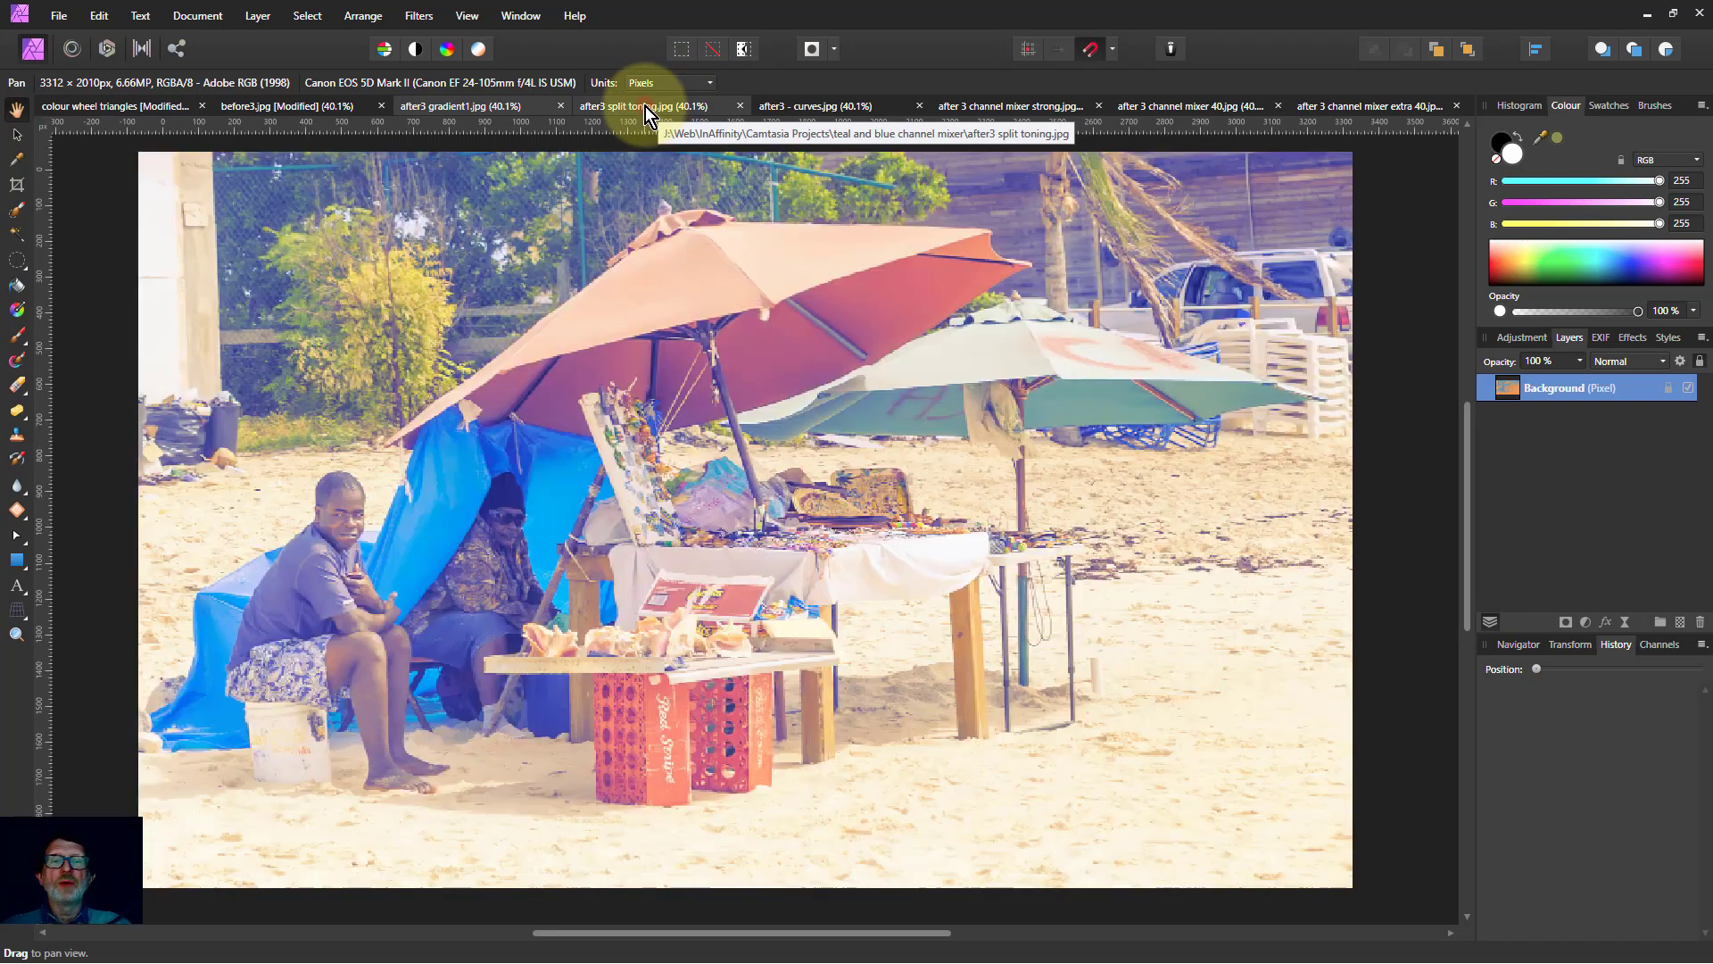
- Compare the split toning, curves, channel mixer strong, 40 and extra 40 beach photo versions
{"action": "left_click", "coordinate": [645, 106]}
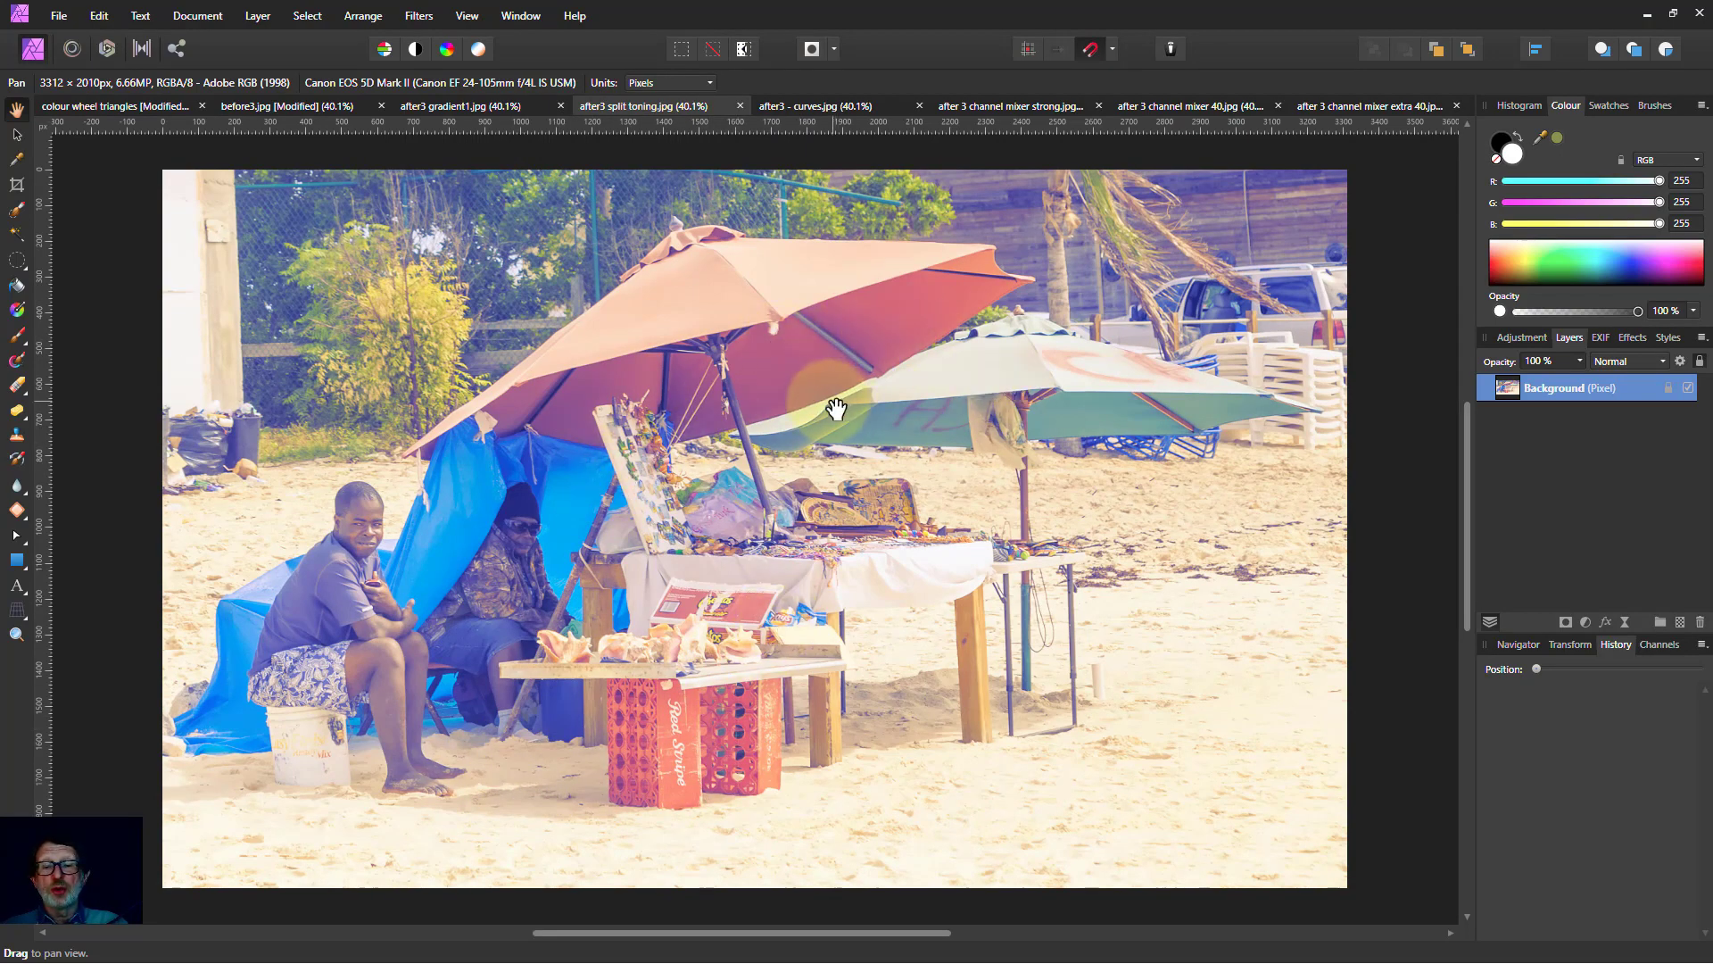
{"action": "left_click", "coordinate": [842, 104]}
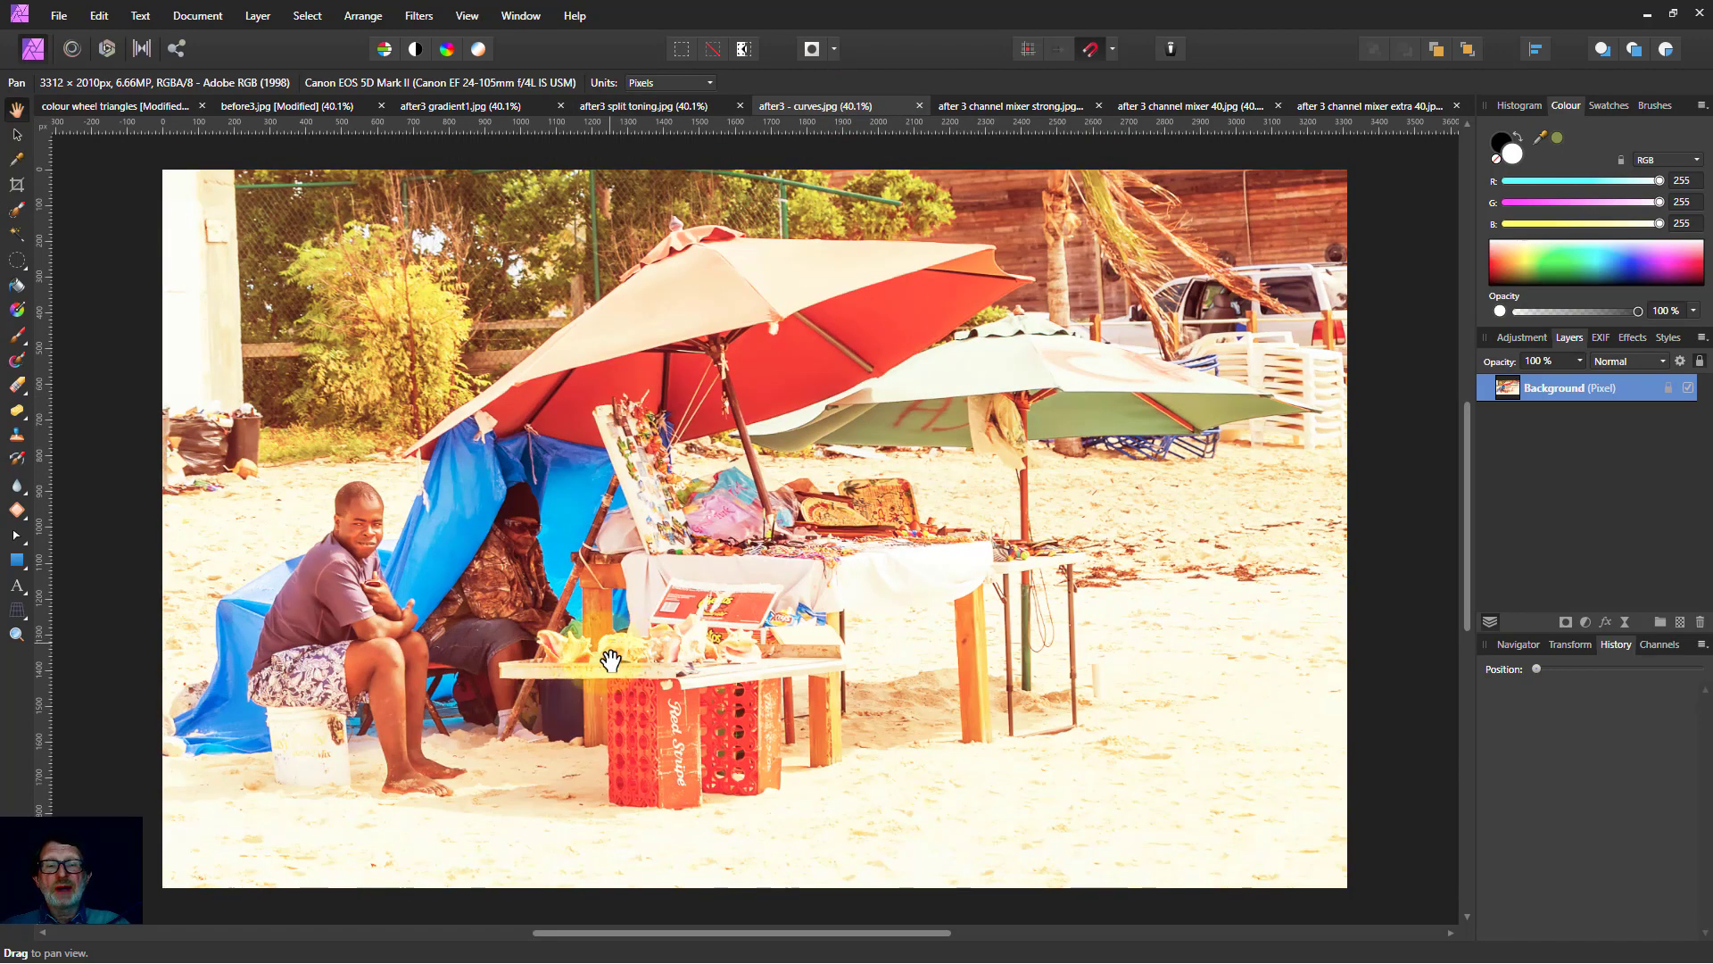
{"action": "left_click", "coordinate": [1000, 107]}
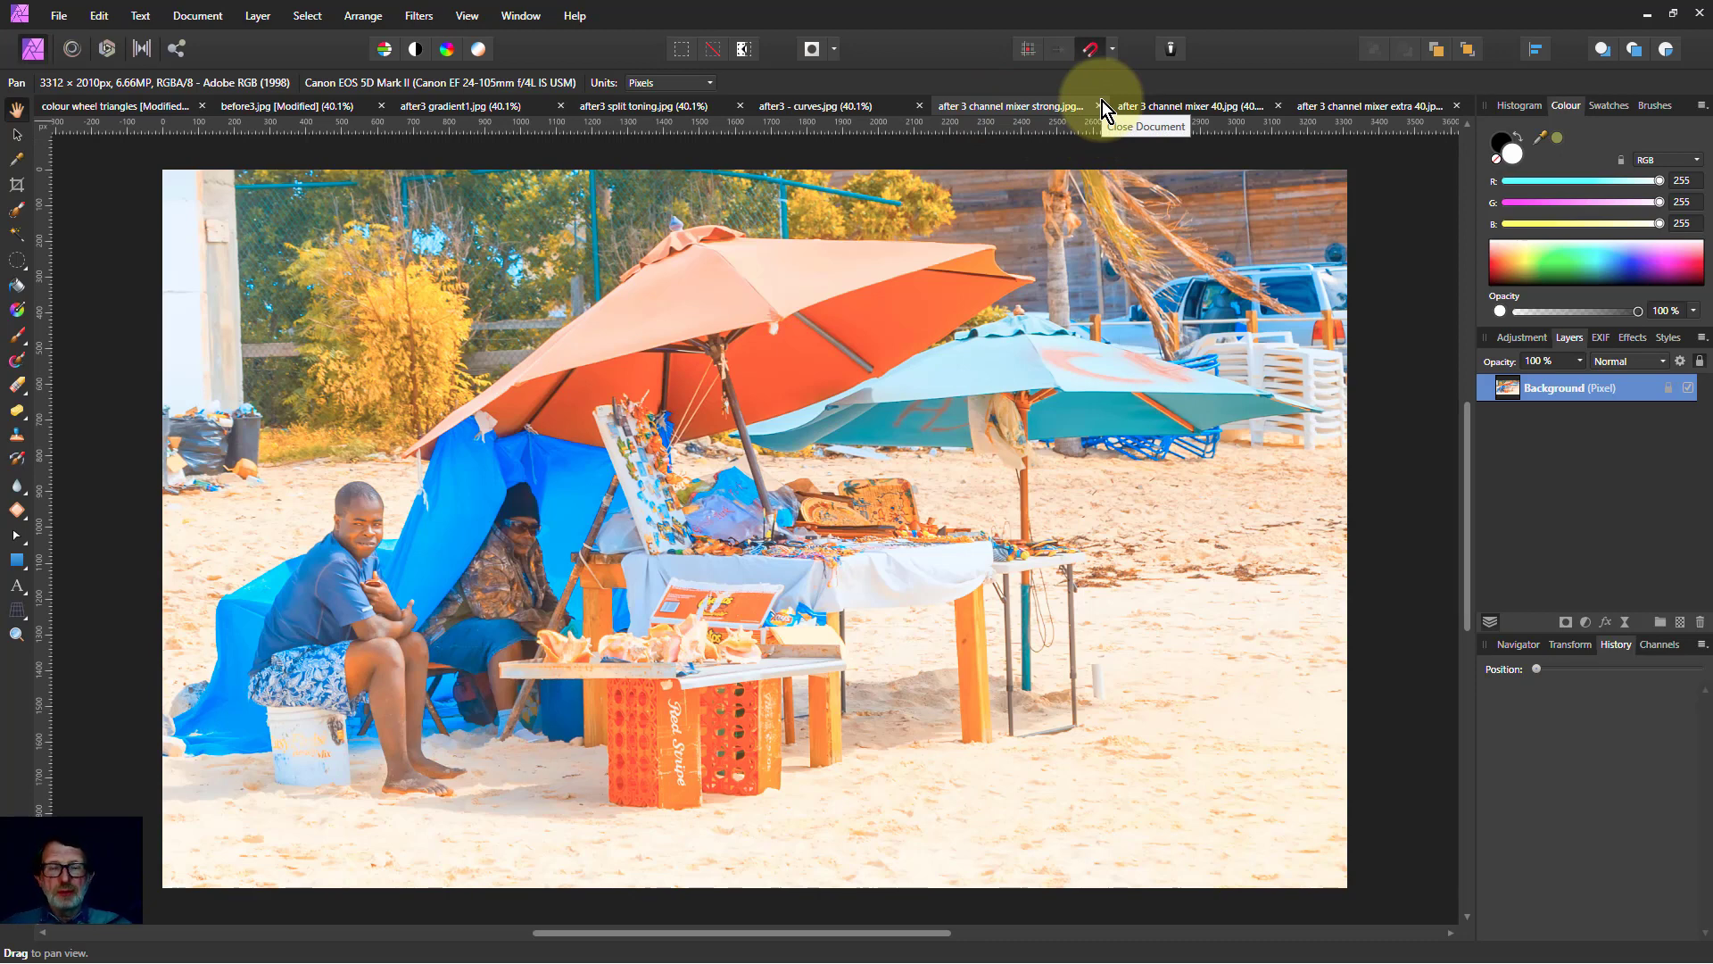
{"action": "left_click", "coordinate": [1189, 110]}
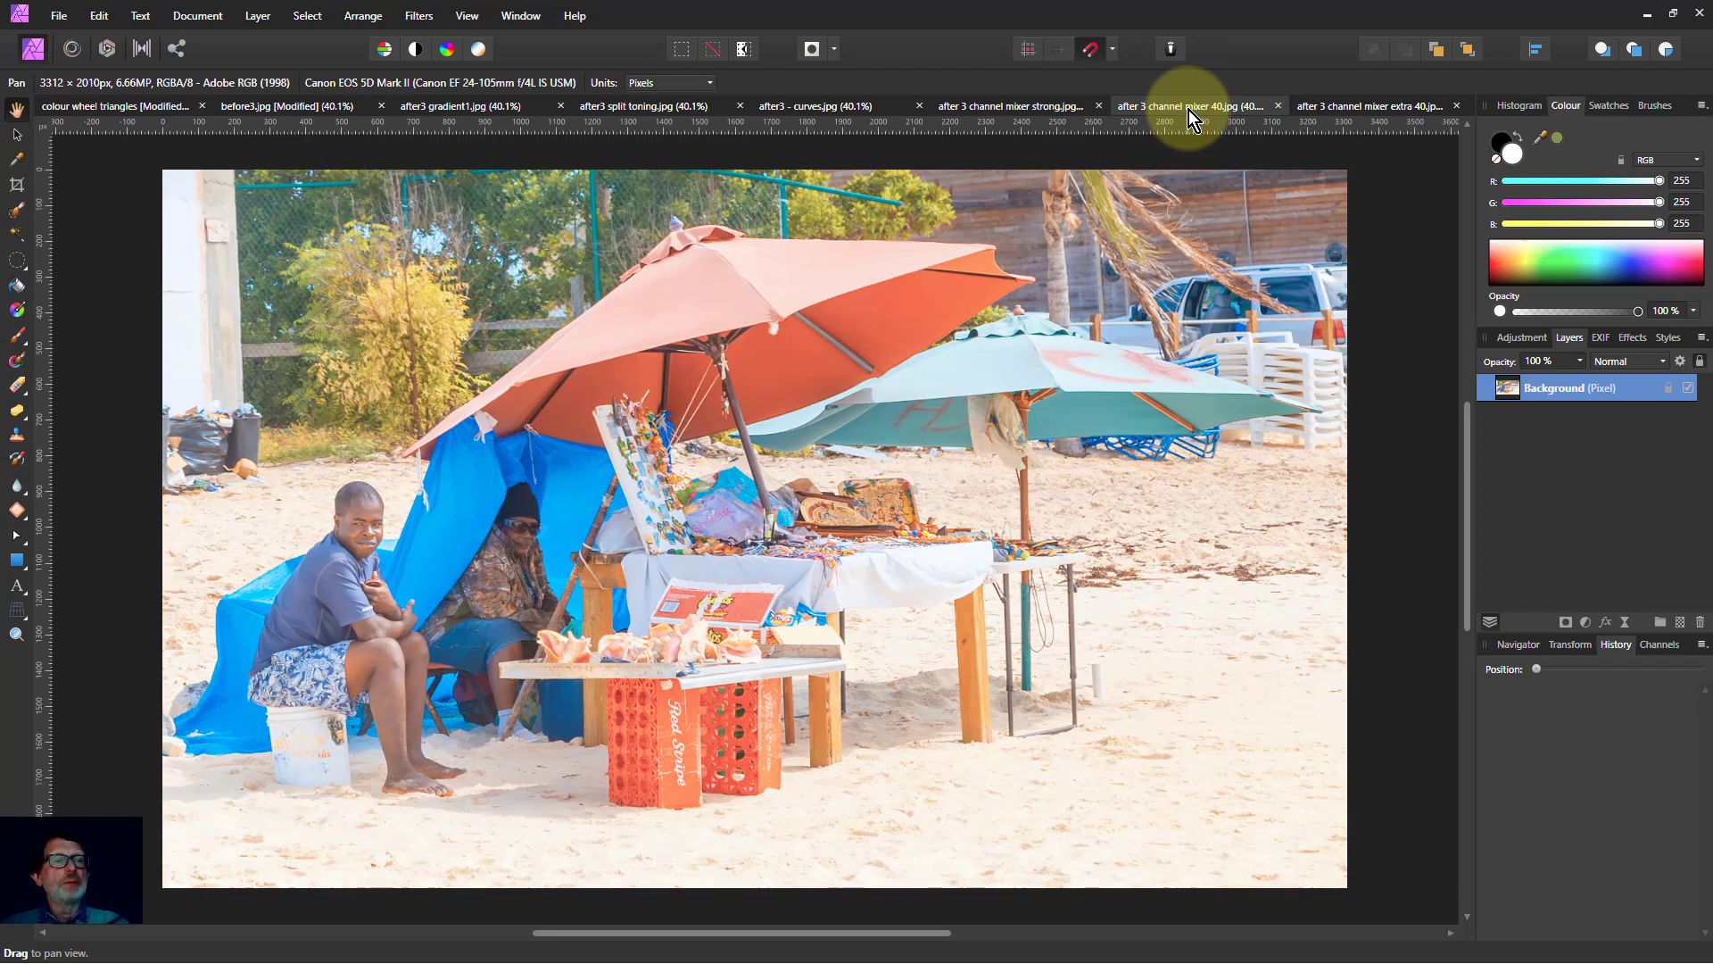
{"action": "left_click", "coordinate": [1337, 109]}
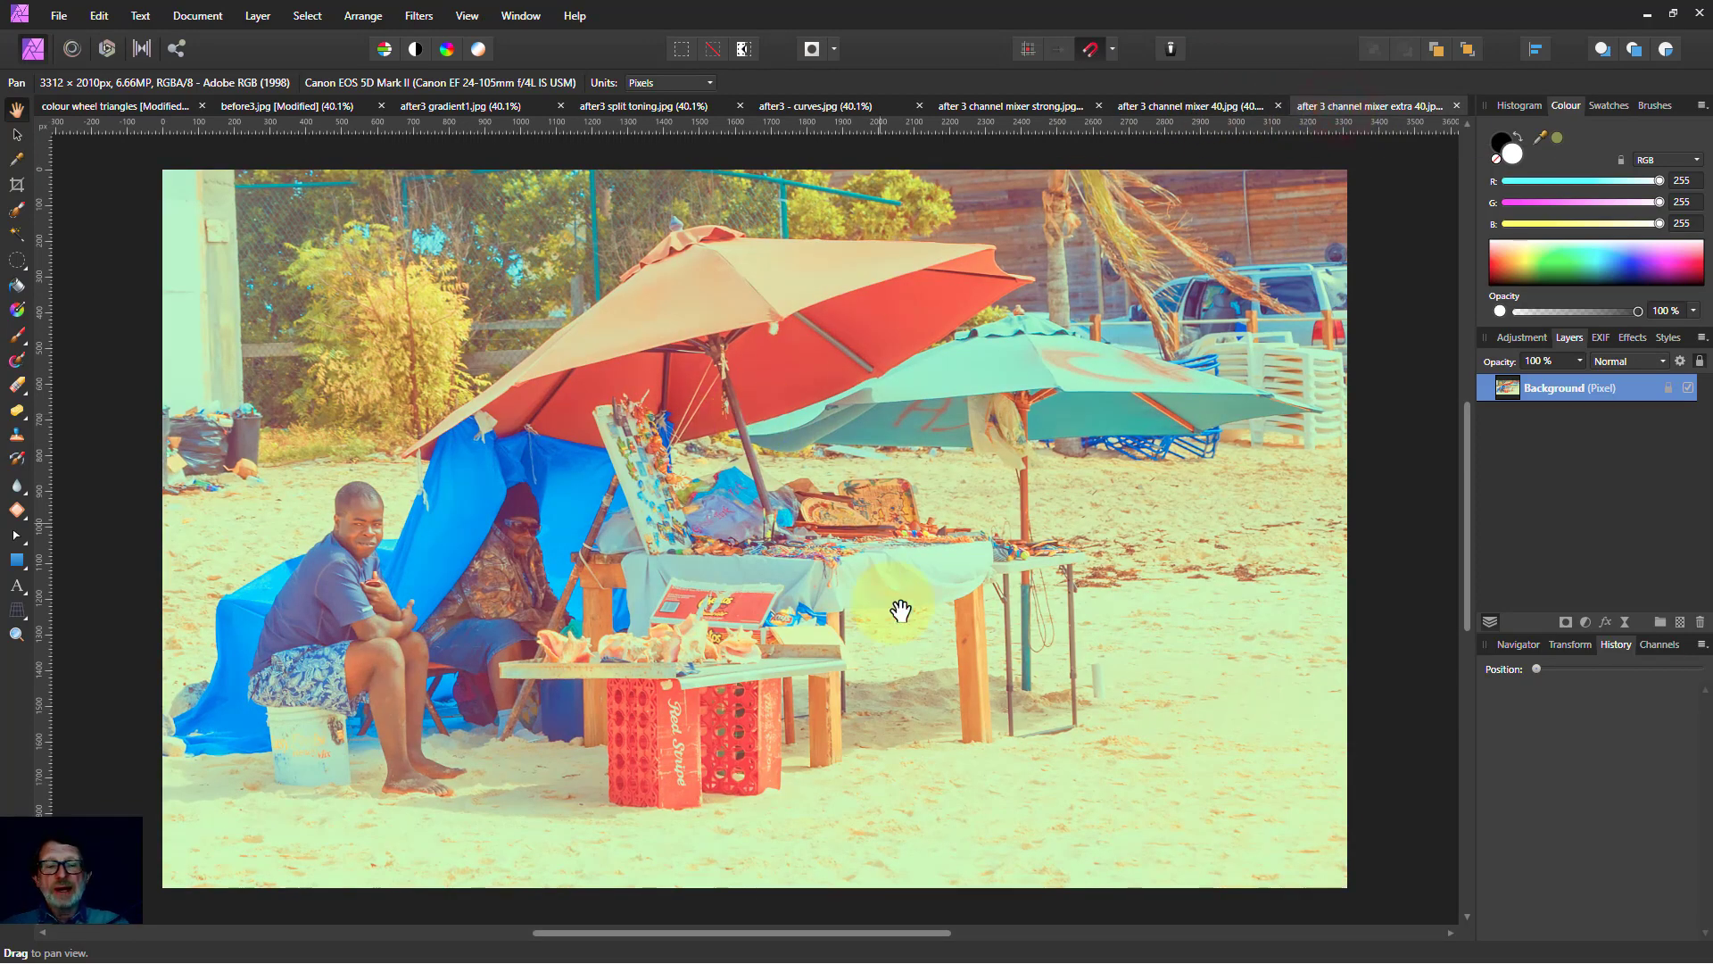